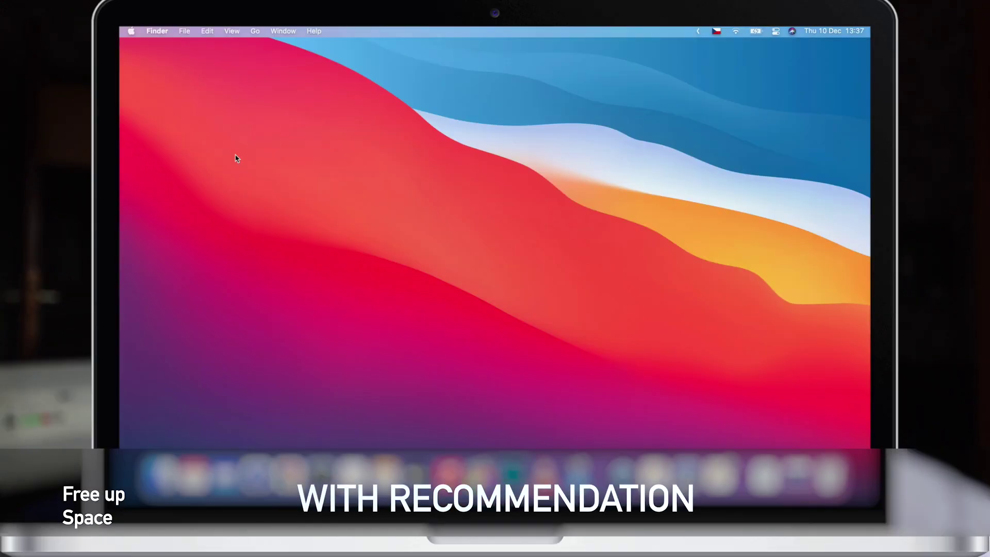
Step: Show the Storage tab for Macintosh HD: 234.9 GB available of 499.31 GB
{"action": "left_click", "coordinate": [131, 32]}
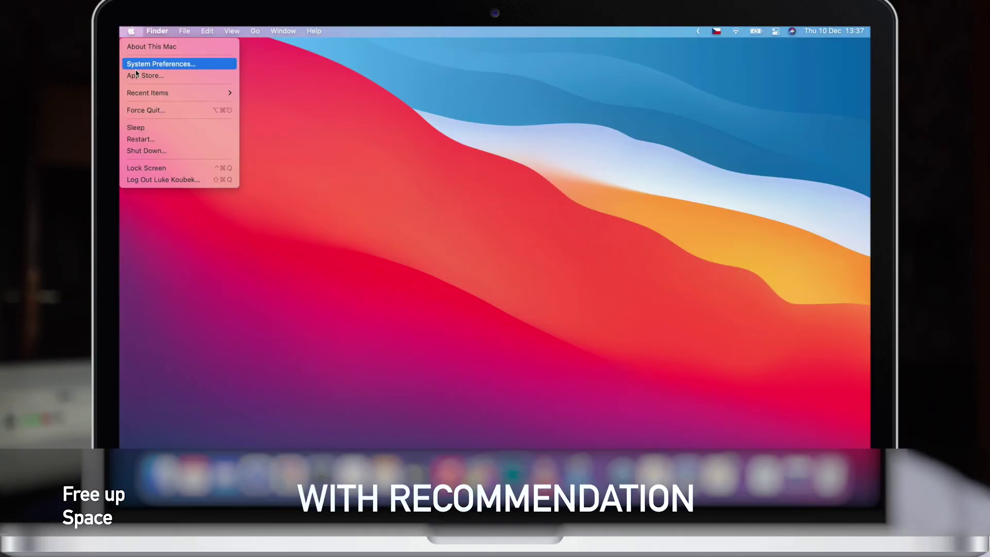
{"action": "key", "text": "Escape"}
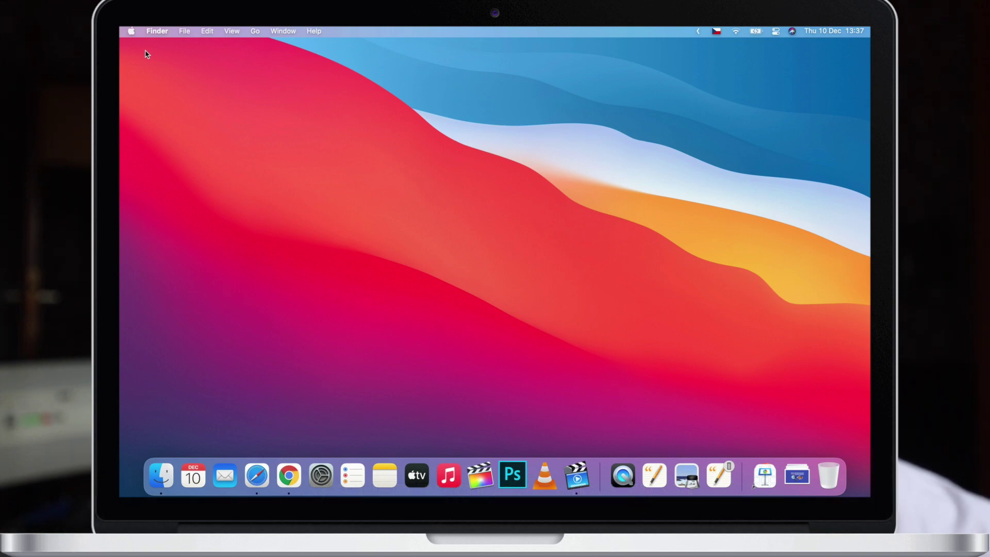
{"action": "left_click", "coordinate": [493, 117]}
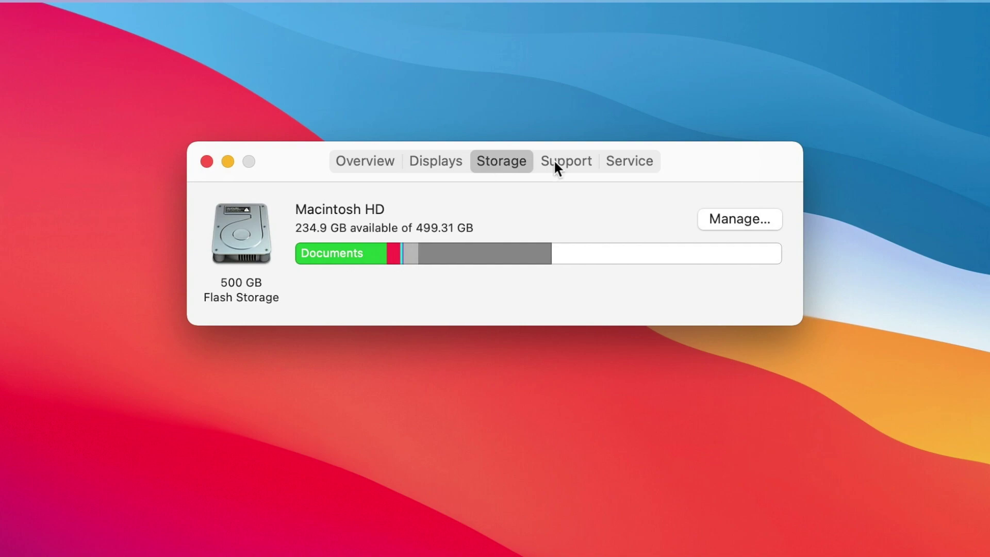
Step: Open Storage Management recommendations and decline the Store in iCloud option, keeping files local
{"action": "left_click", "coordinate": [721, 221]}
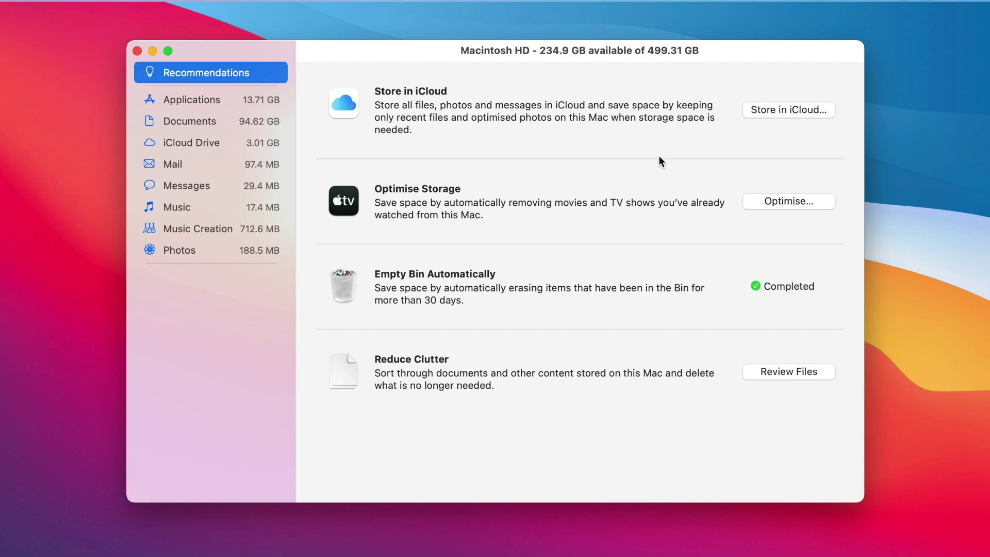
{"action": "left_click", "coordinate": [764, 107]}
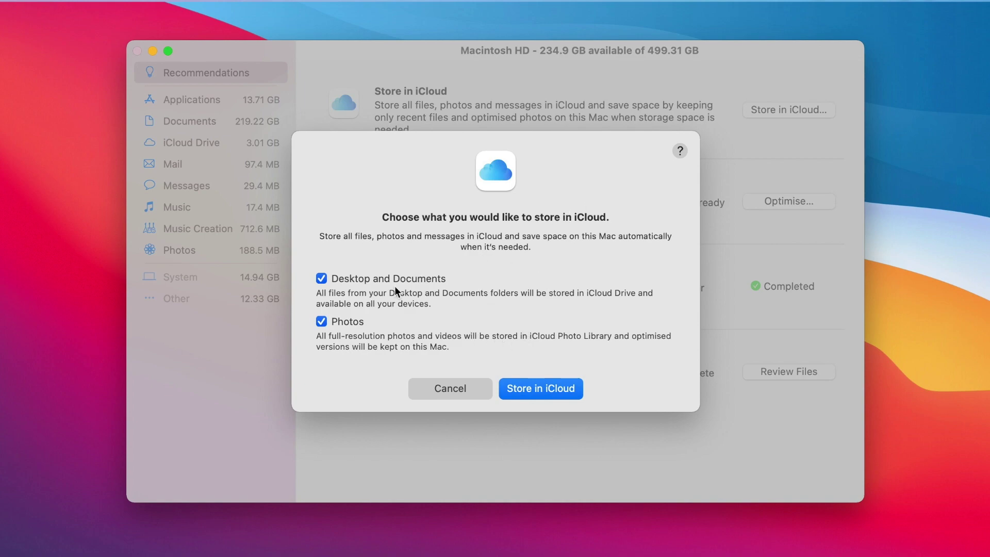
{"action": "left_click", "coordinate": [447, 388]}
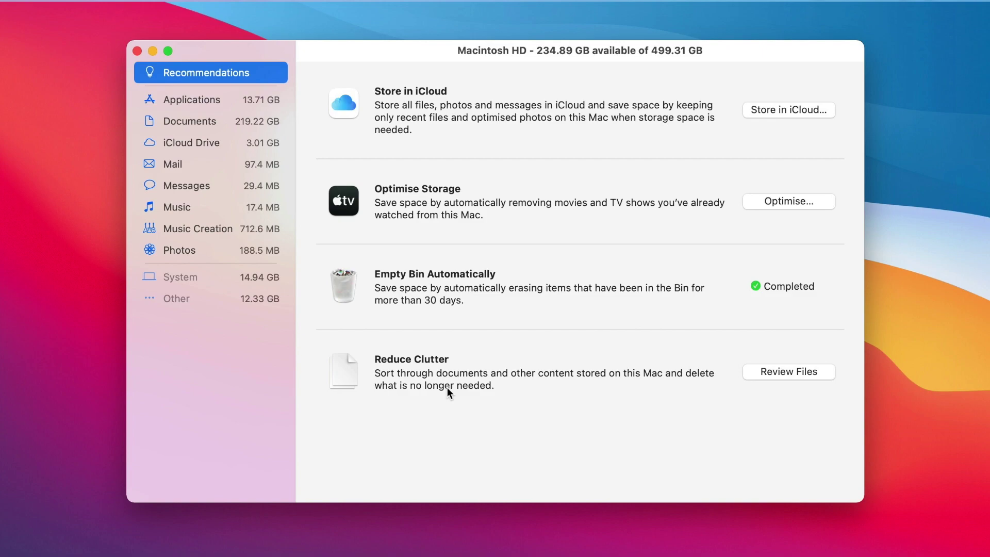
Step: Confirm Optimise Storage for watched movies and TV shows, then briefly check Finder's Advanced preferences
{"action": "left_click", "coordinate": [776, 202]}
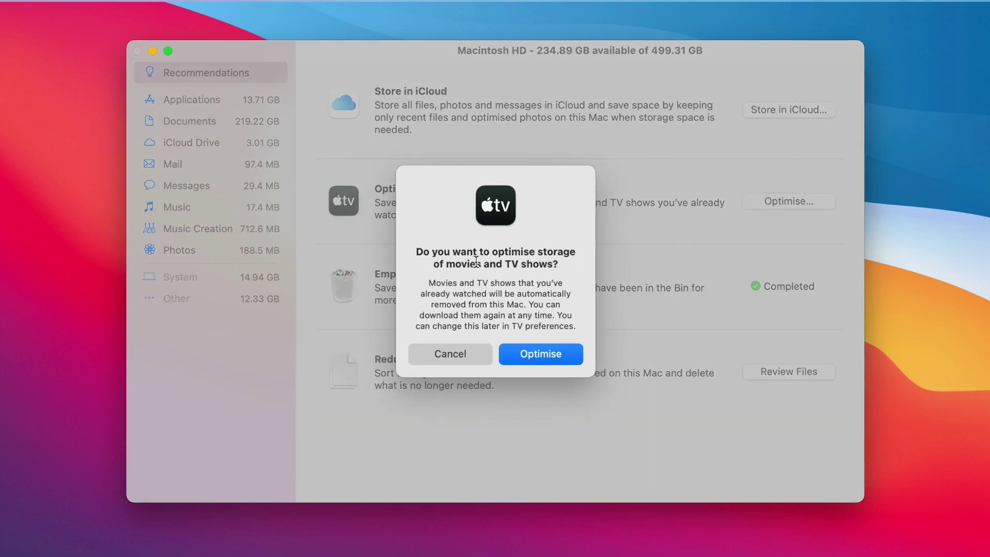
{"action": "left_click", "coordinate": [541, 355]}
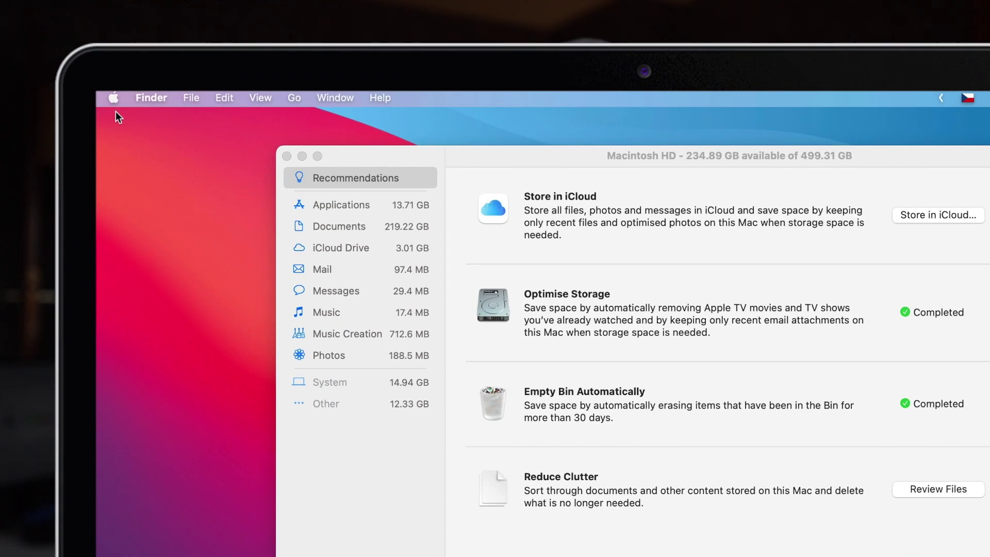
{"action": "left_click", "coordinate": [144, 97]}
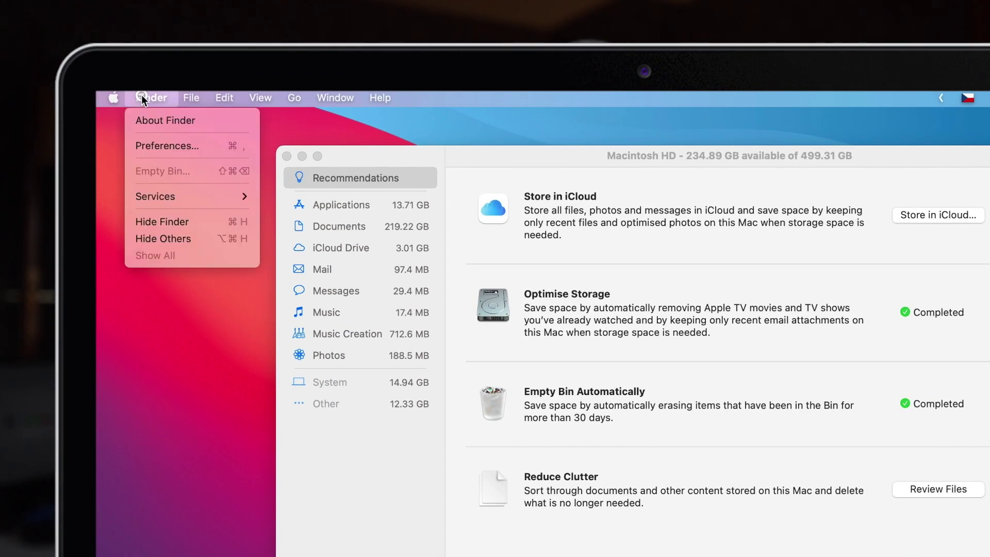
{"action": "left_click", "coordinate": [144, 147]}
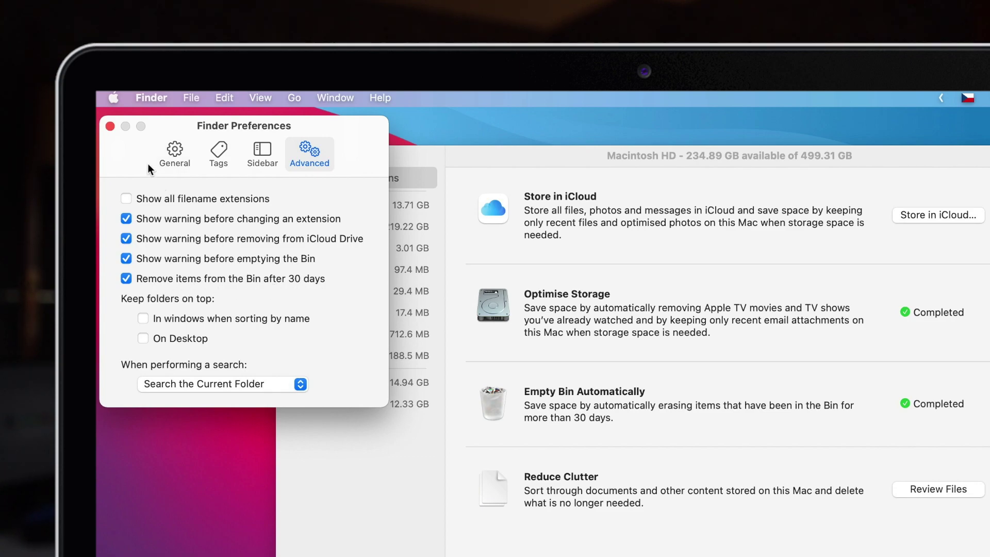
{"action": "left_click", "coordinate": [110, 125]}
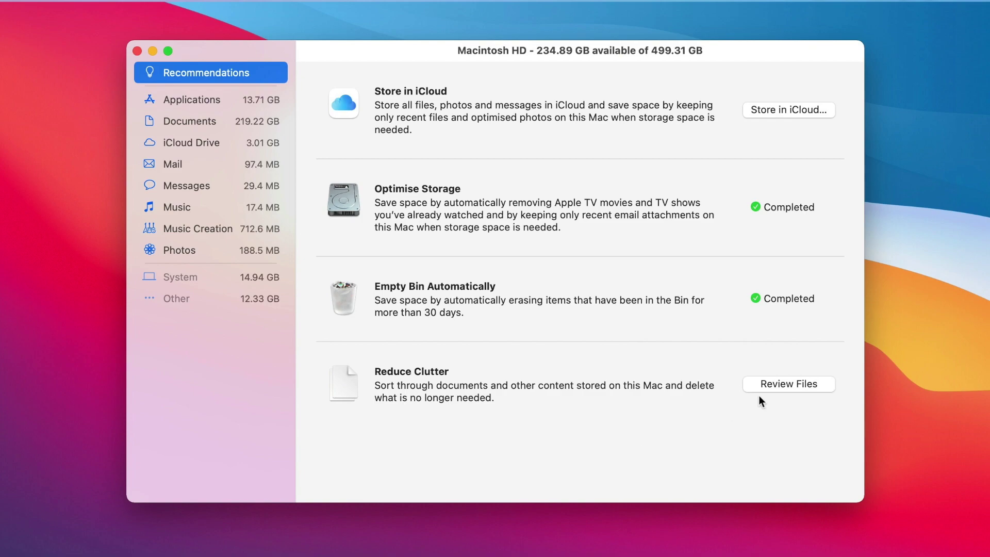
Step: Review large files across Applications, Messages and Music, then sort Documents by size
{"action": "left_click", "coordinate": [768, 385]}
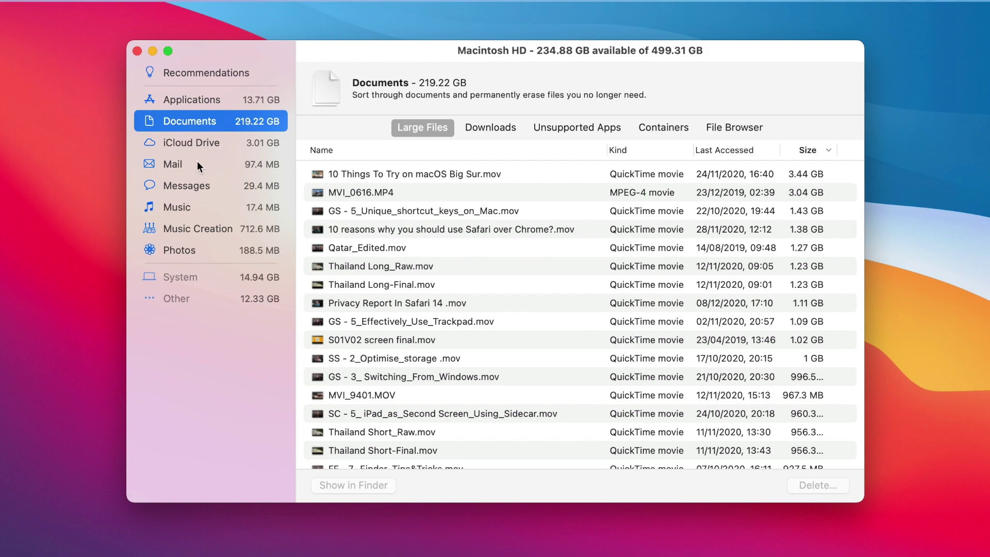
{"action": "left_click", "coordinate": [180, 99]}
{"action": "left_click", "coordinate": [182, 122]}
{"action": "left_click", "coordinate": [178, 185]}
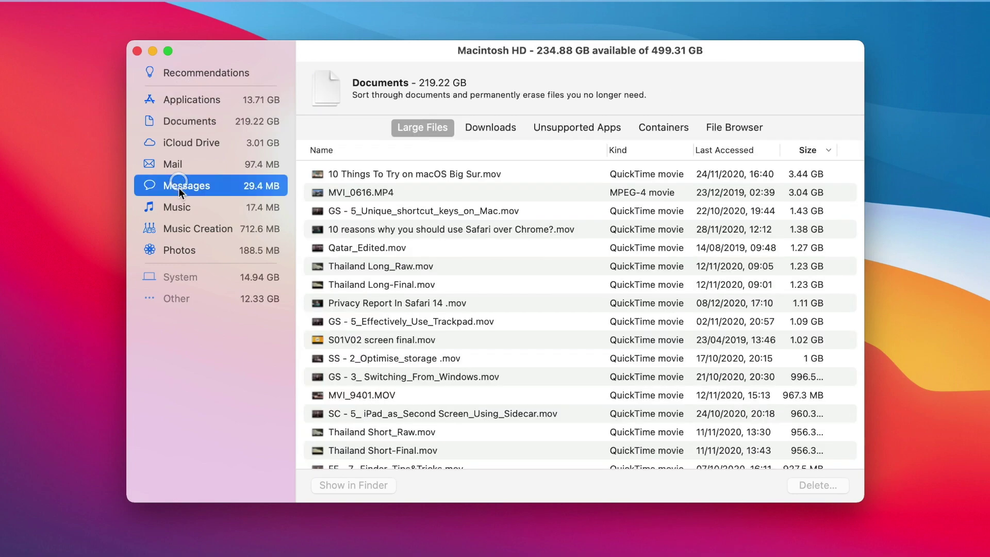
{"action": "left_click", "coordinate": [178, 207]}
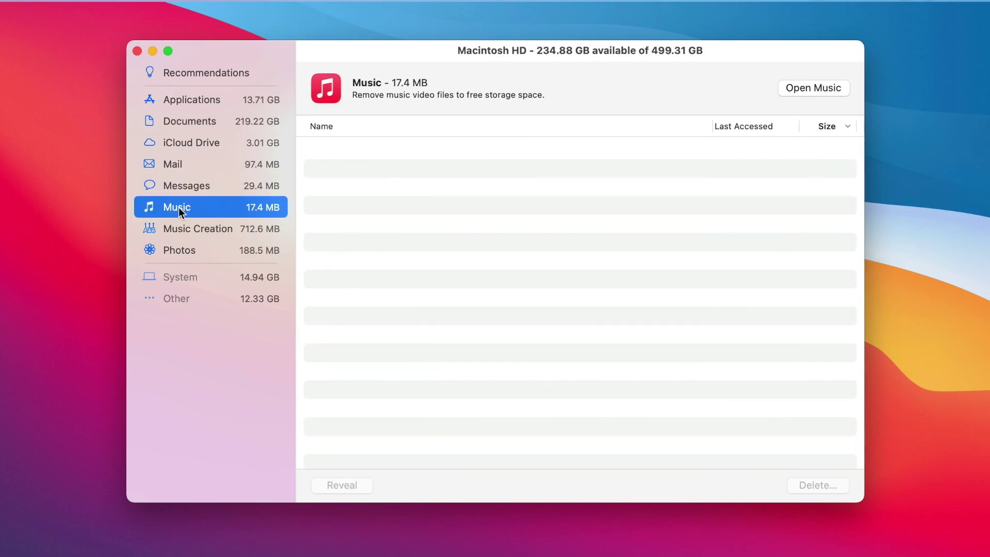
{"action": "left_click", "coordinate": [187, 120]}
{"action": "left_click", "coordinate": [808, 148]}
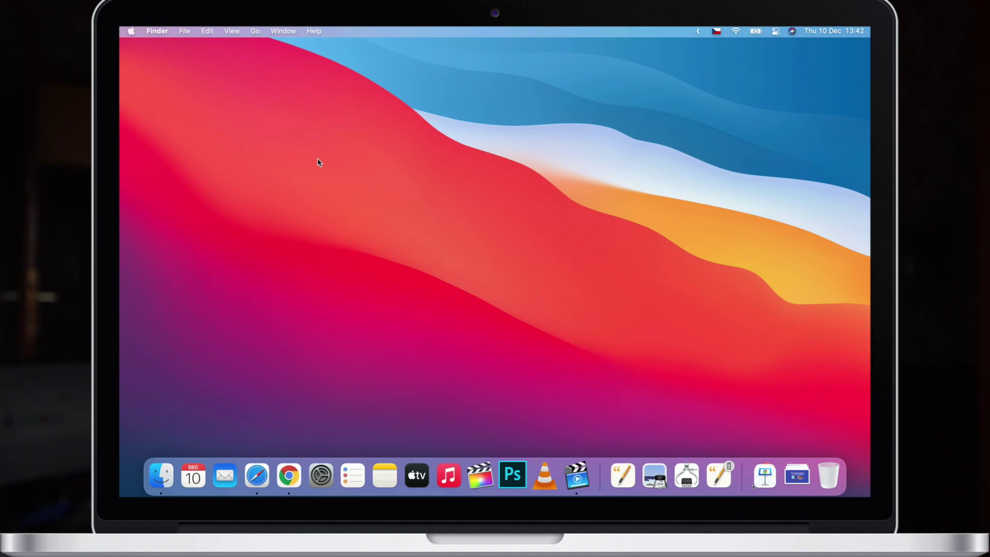
Step: In a new Finder window, open the connected iPhone's Manage Backups list
{"action": "key", "text": "super+n"}
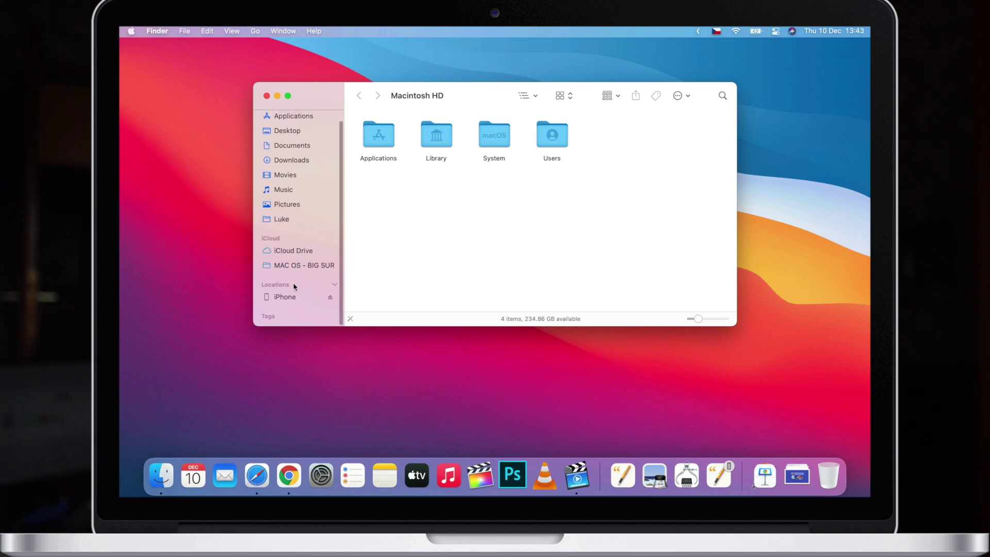
{"action": "left_click", "coordinate": [288, 305]}
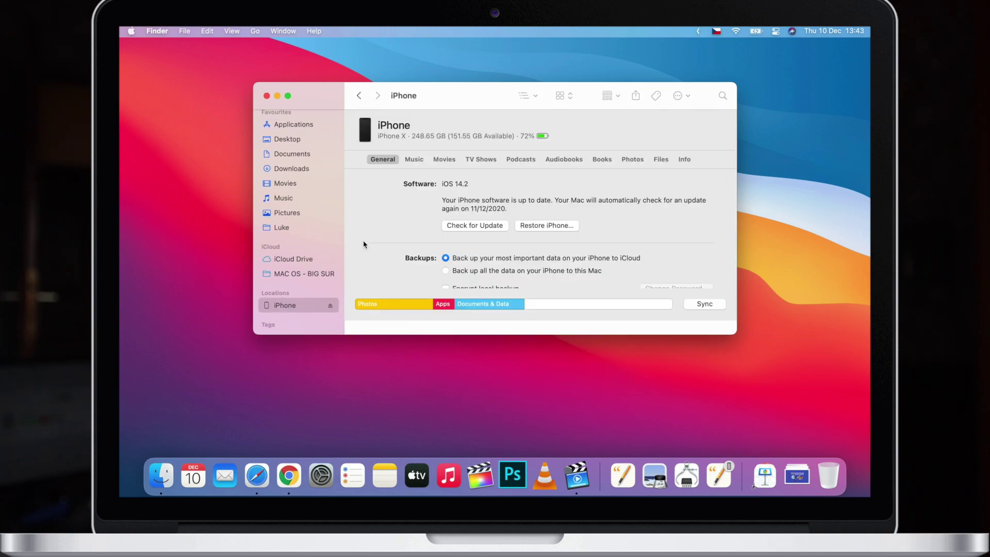
{"action": "scroll", "coordinate": [363, 244], "scroll_direction": "down", "scroll_amount": 3}
{"action": "left_click", "coordinate": [453, 249]}
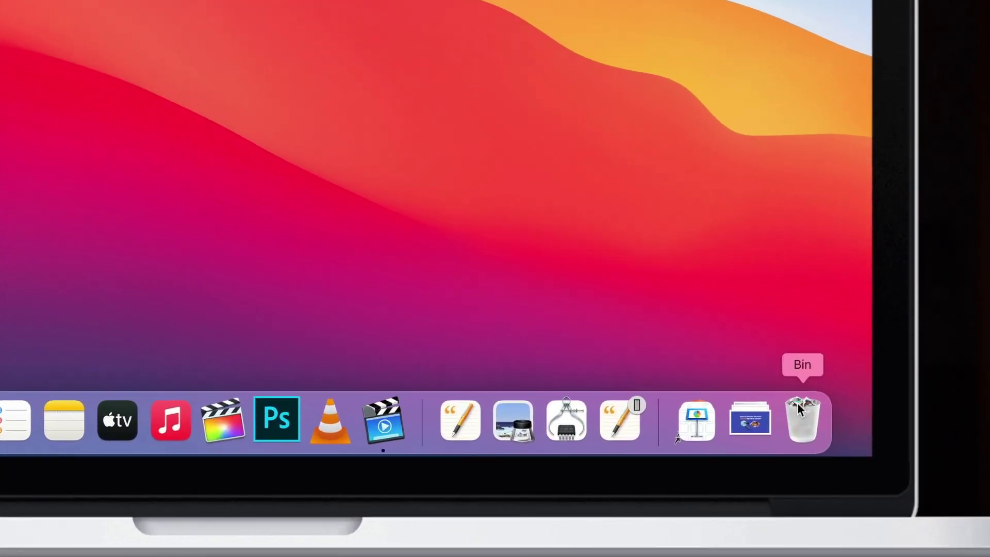
Step: Empty the Bin from the Dock, confirming permanent erasure of its items
{"action": "right_click", "coordinate": [824, 467]}
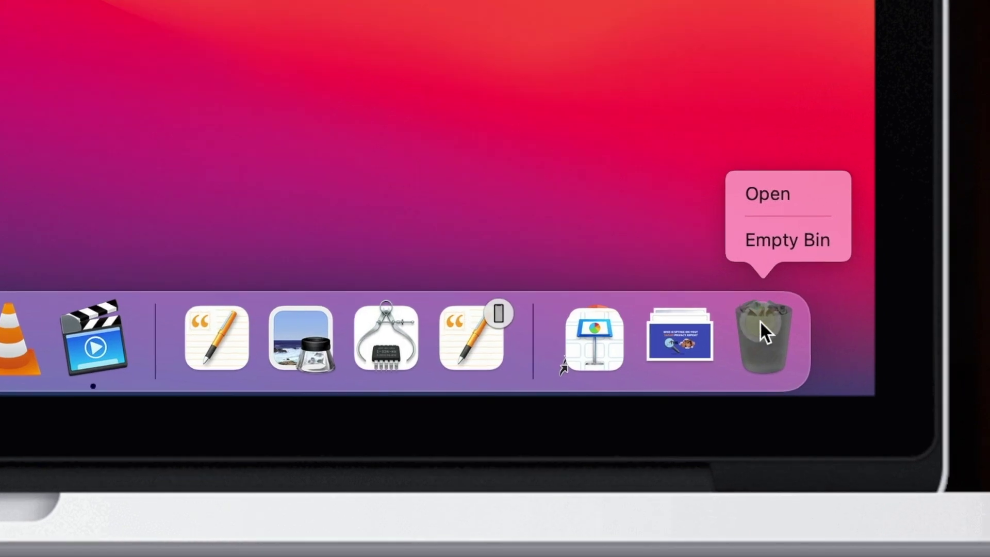
{"action": "left_click", "coordinate": [760, 243]}
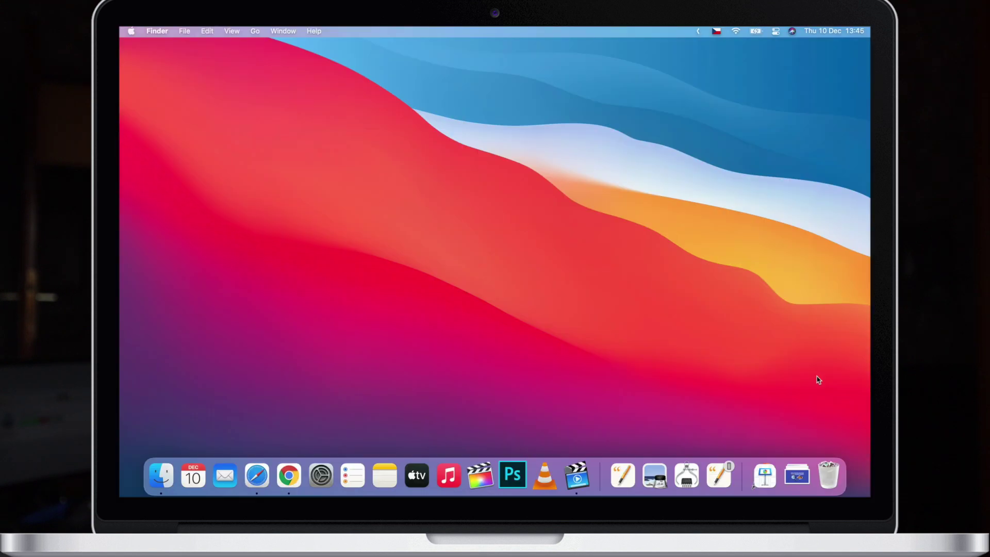
{"action": "right_click", "coordinate": [828, 471]}
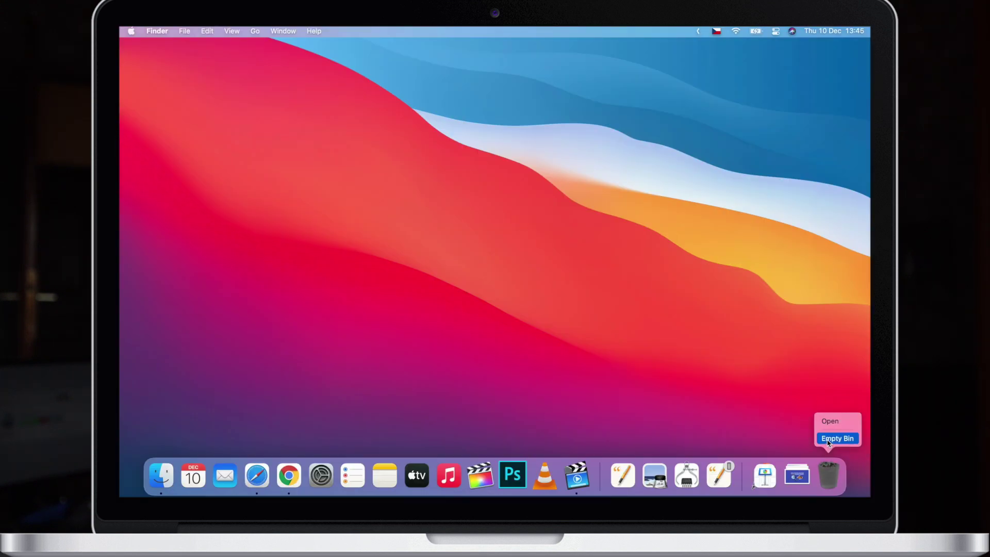
{"action": "left_click", "coordinate": [828, 439]}
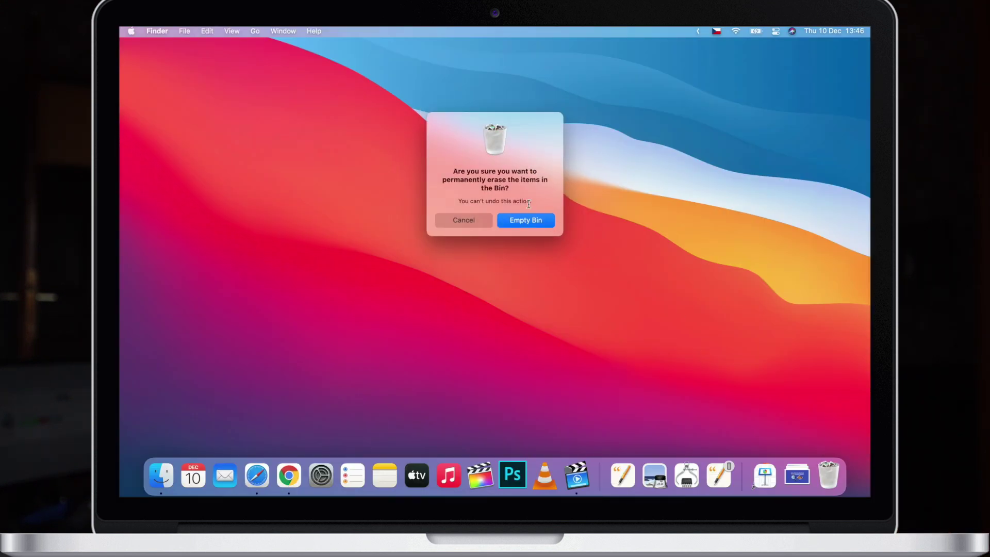
{"action": "left_click", "coordinate": [522, 222]}
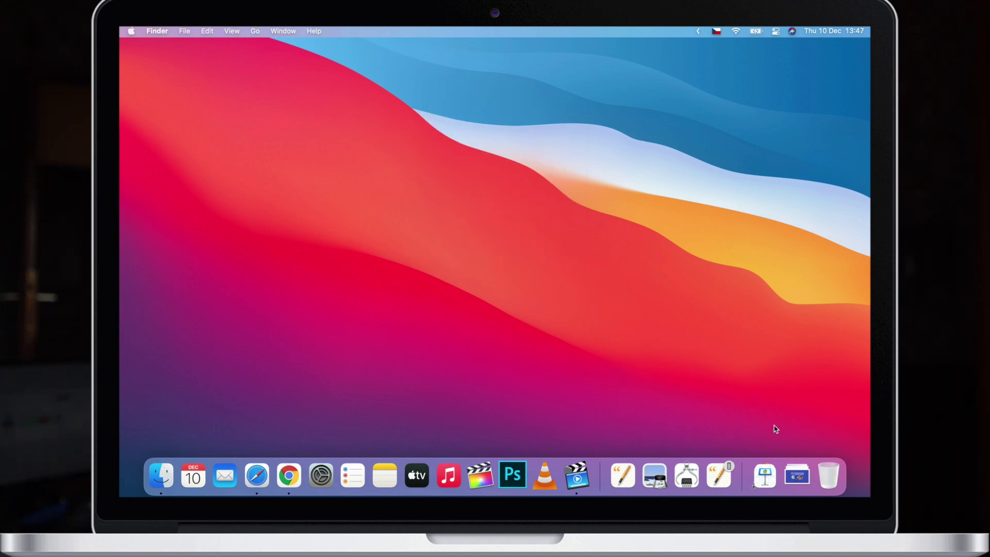
Step: Show the Downloads stack's recent items from the Dock
{"action": "left_click", "coordinate": [796, 476]}
{"action": "left_click", "coordinate": [796, 475]}
{"action": "left_click", "coordinate": [796, 475]}
Step: Open Downloads in a window, select all 11 items and move them to the Bin
{"action": "left_click", "coordinate": [835, 133]}
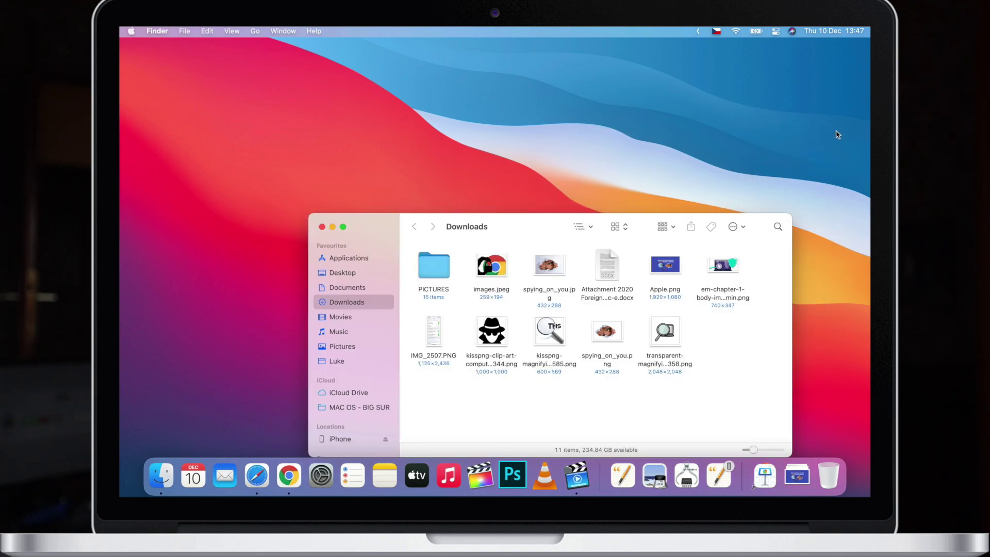
{"action": "left_click_drag", "start_coordinate": [767, 367], "coordinate": [435, 262]}
{"action": "key", "text": "super+BackSpace"}
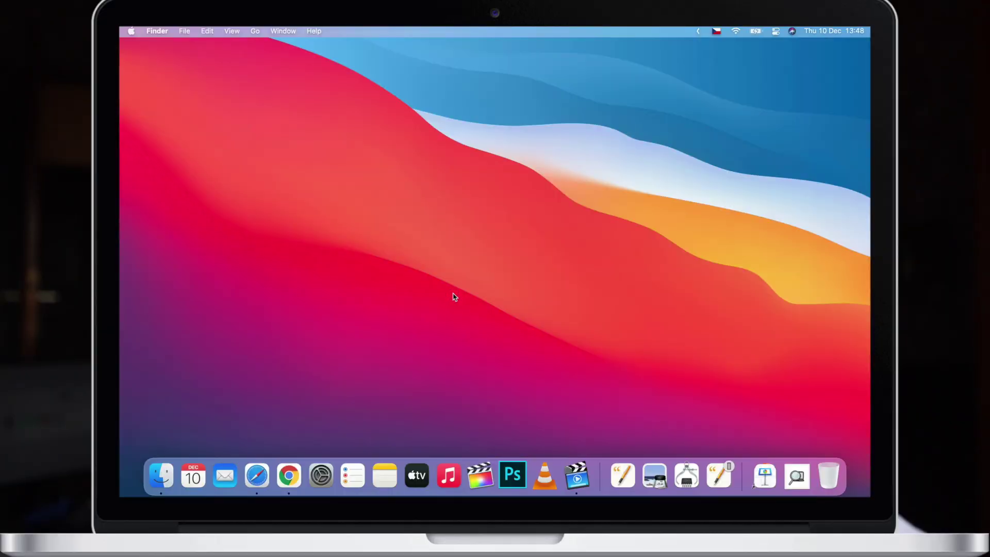
Step: Launch Photos via Spotlight search 'photos' and open its General preferences
{"action": "key", "text": "super+space"}
{"action": "type", "text": "photos"}
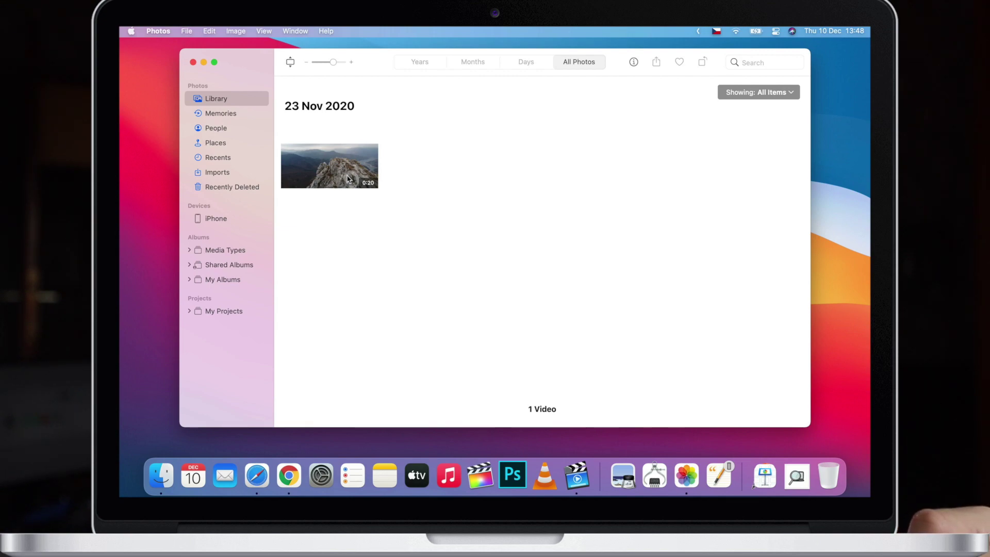
{"action": "left_click", "coordinate": [156, 32]}
Step: Check Photos' iCloud settings, quit Photos, and view the 200 MB Photos Library in Pictures
{"action": "left_click", "coordinate": [157, 63]}
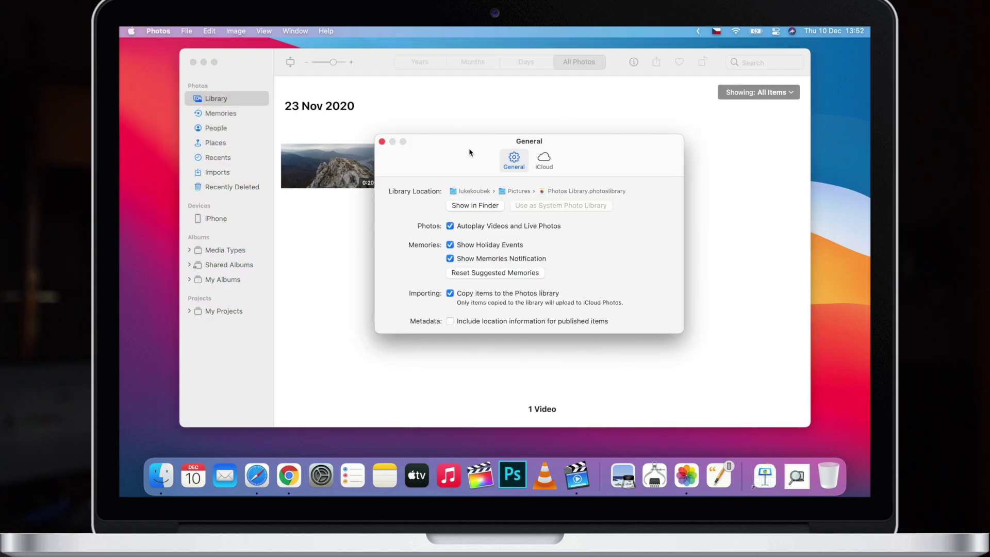
{"action": "left_click", "coordinate": [542, 159]}
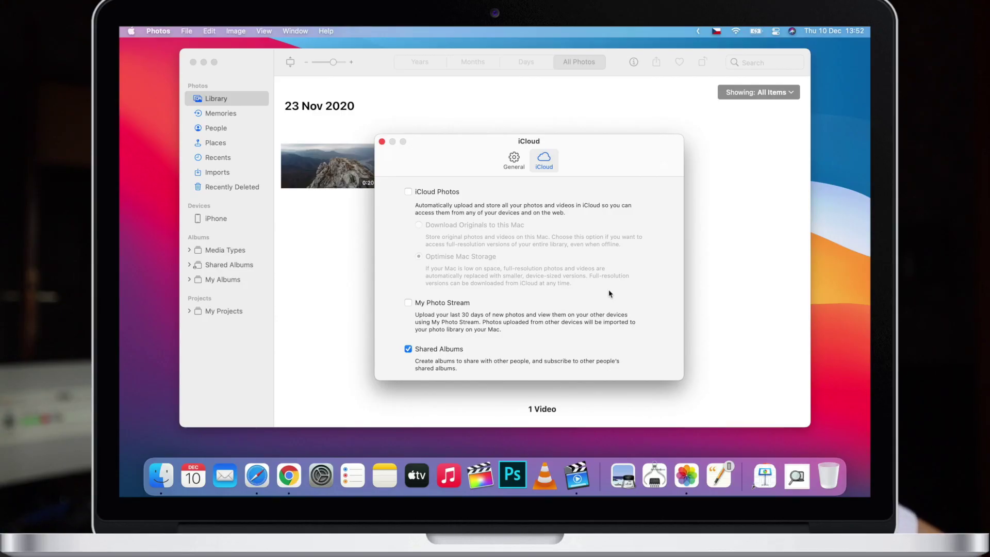
{"action": "left_click", "coordinate": [192, 63]}
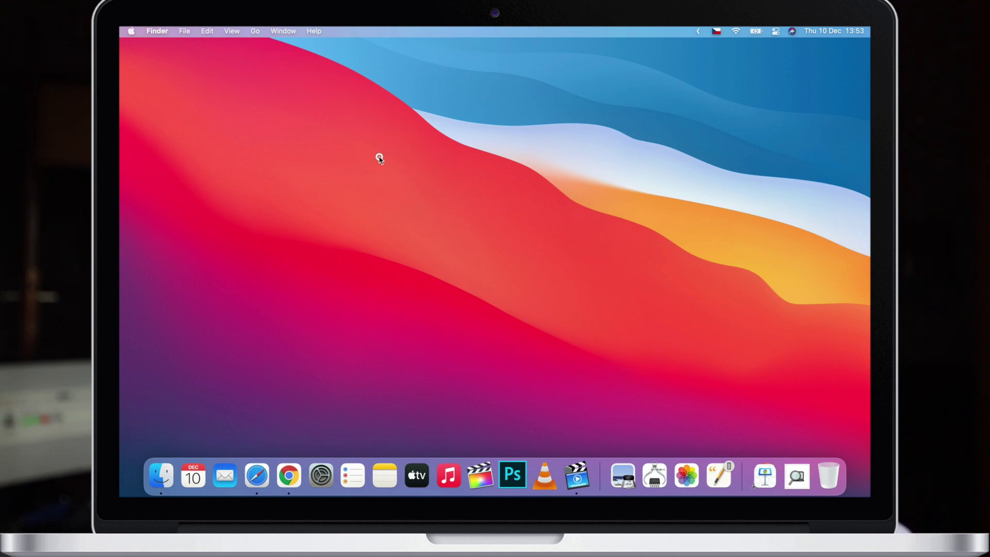
{"action": "key", "text": "super+n"}
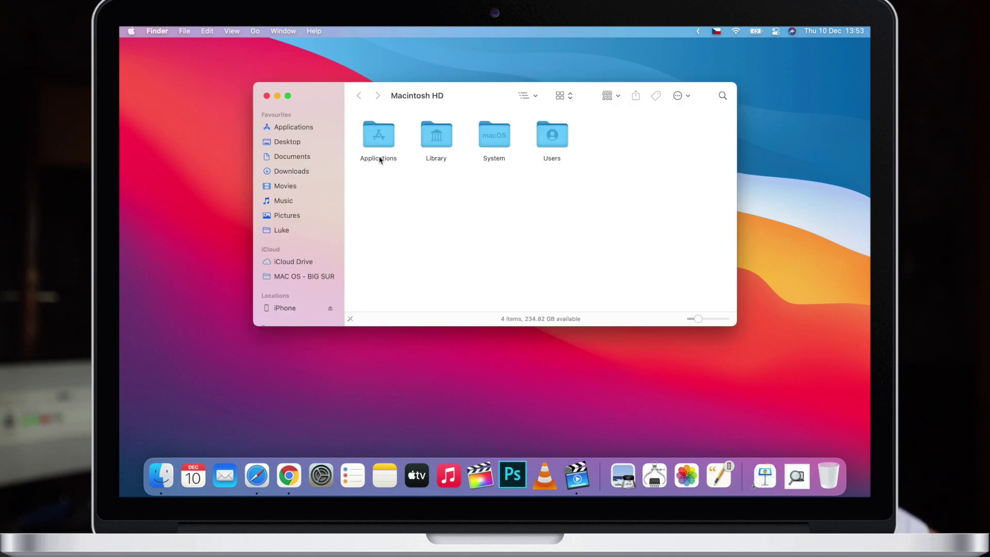
{"action": "left_click", "coordinate": [288, 216]}
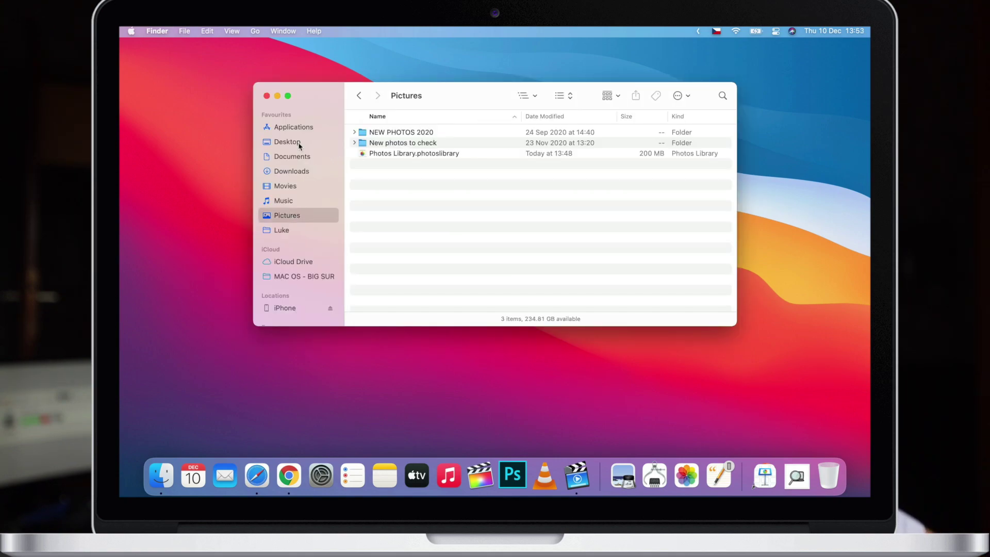
{"action": "left_click", "coordinate": [159, 31]}
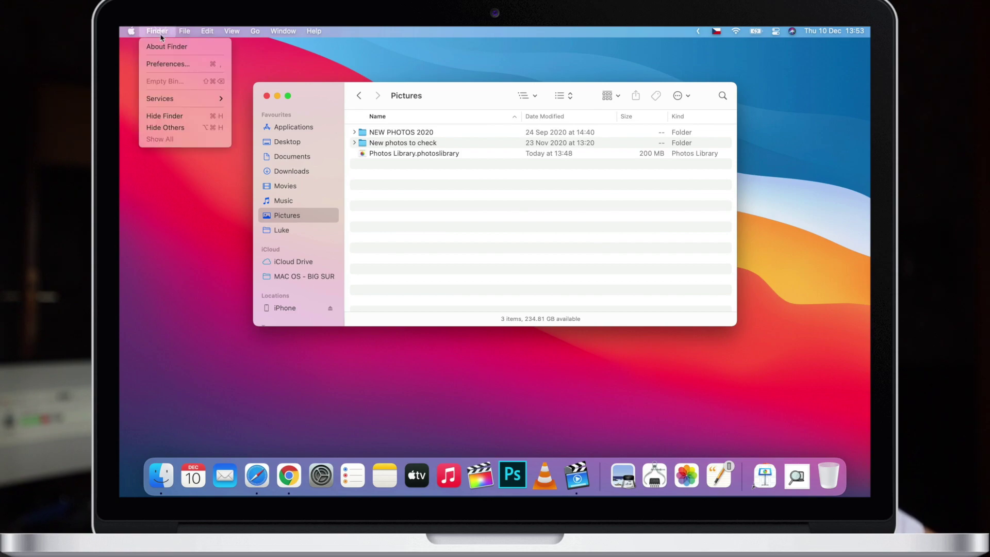
{"action": "left_click", "coordinate": [157, 62]}
{"action": "left_click", "coordinate": [233, 67]}
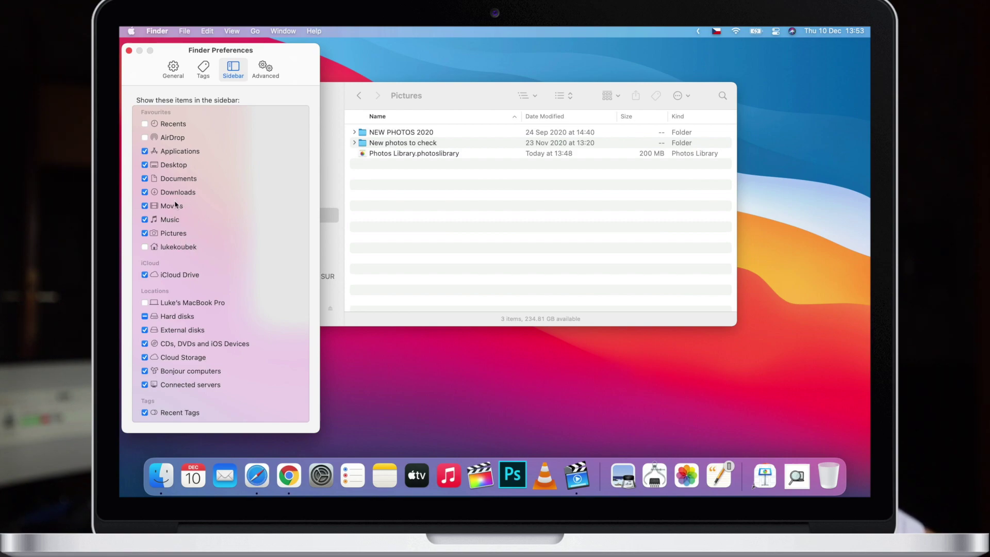
{"action": "left_click", "coordinate": [129, 51]}
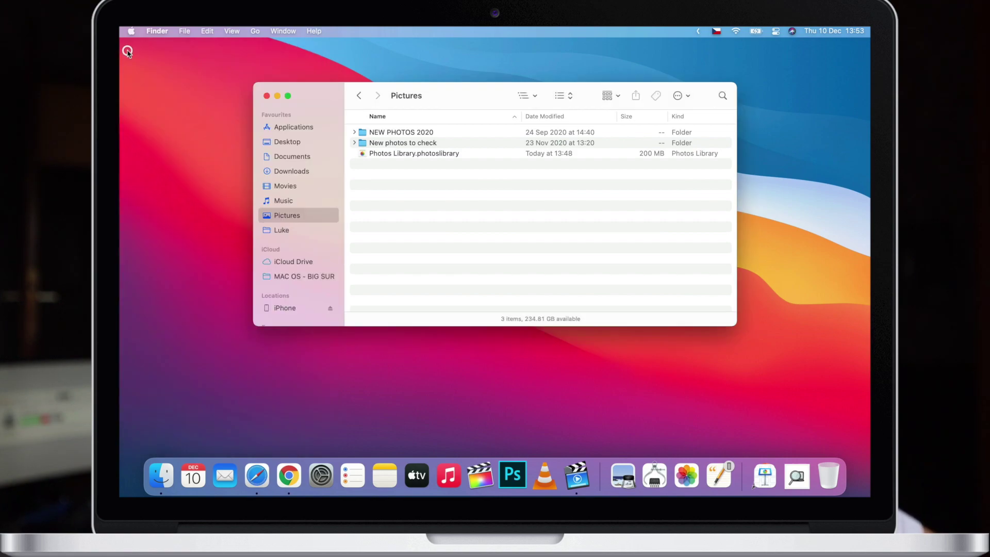
{"action": "left_click", "coordinate": [426, 153]}
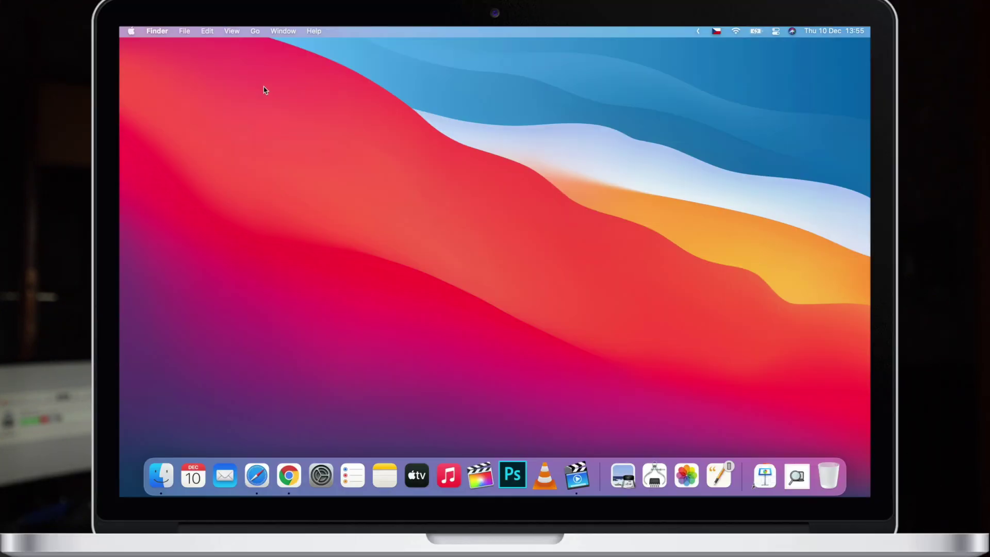
Step: Open the hidden user Library folder (68 items) from the Go menu using Option
{"action": "left_click", "coordinate": [255, 30]}
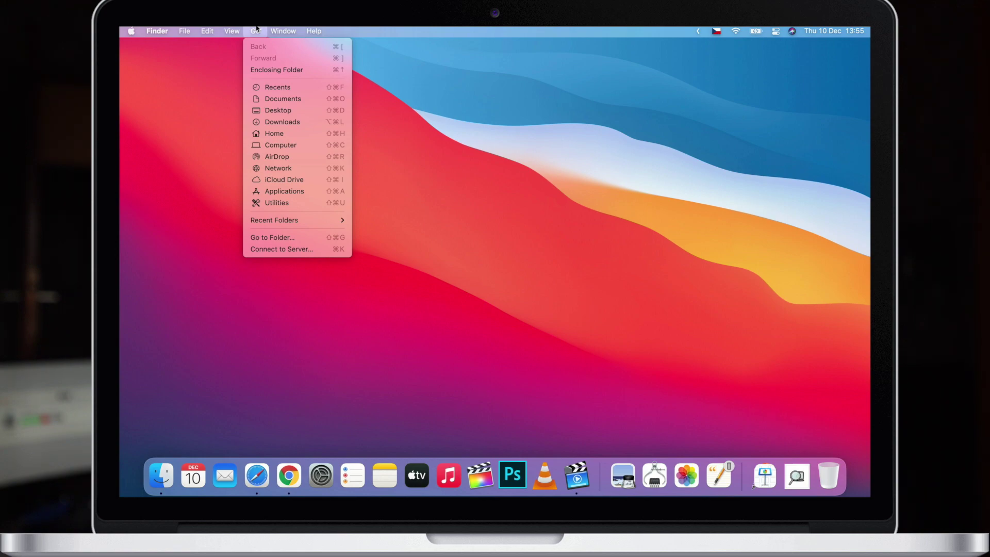
{"action": "key", "text": "alt"}
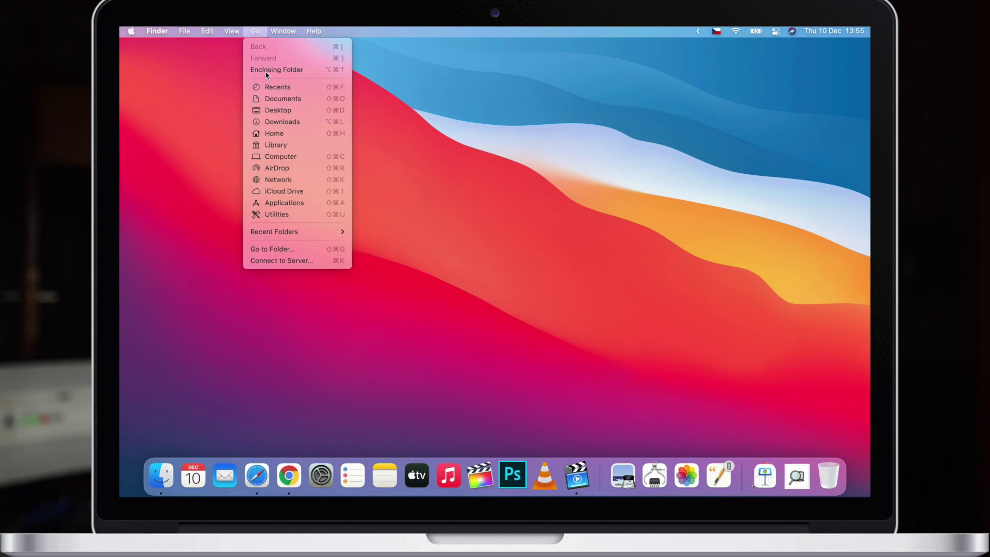
{"action": "left_click", "coordinate": [275, 146]}
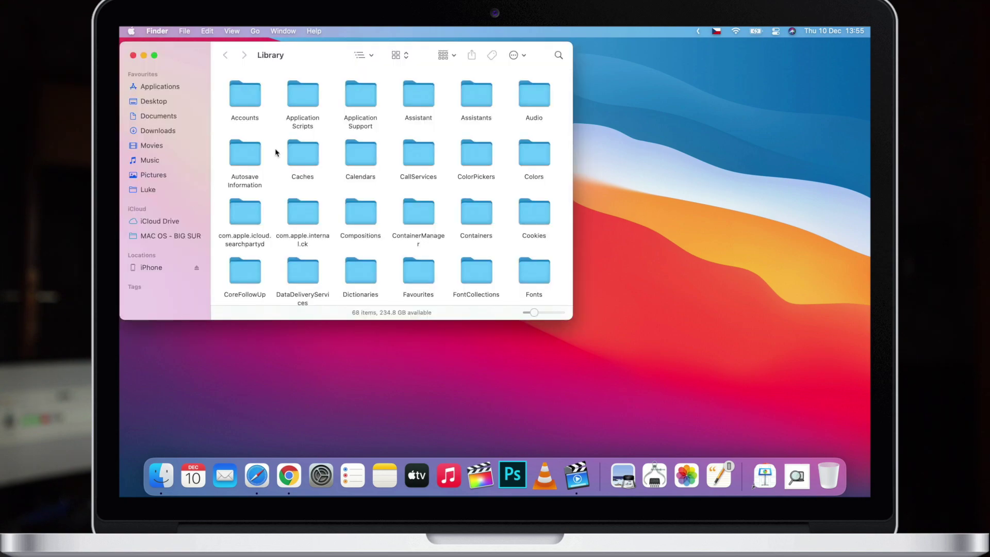
Step: Open Application Support in list view with all folder sizes calculated, sorted largest first
{"action": "double_click", "coordinate": [361, 91]}
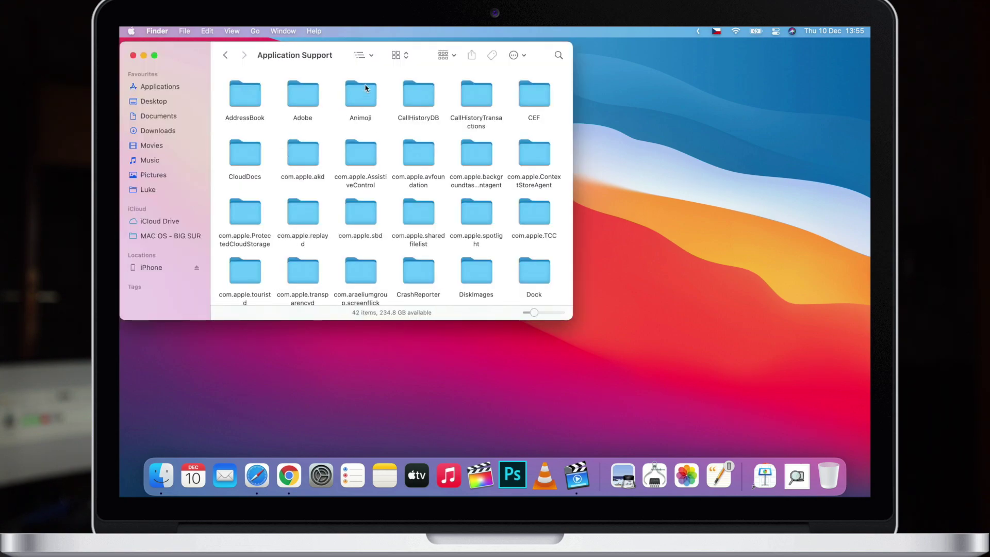
{"action": "left_click", "coordinate": [395, 55]}
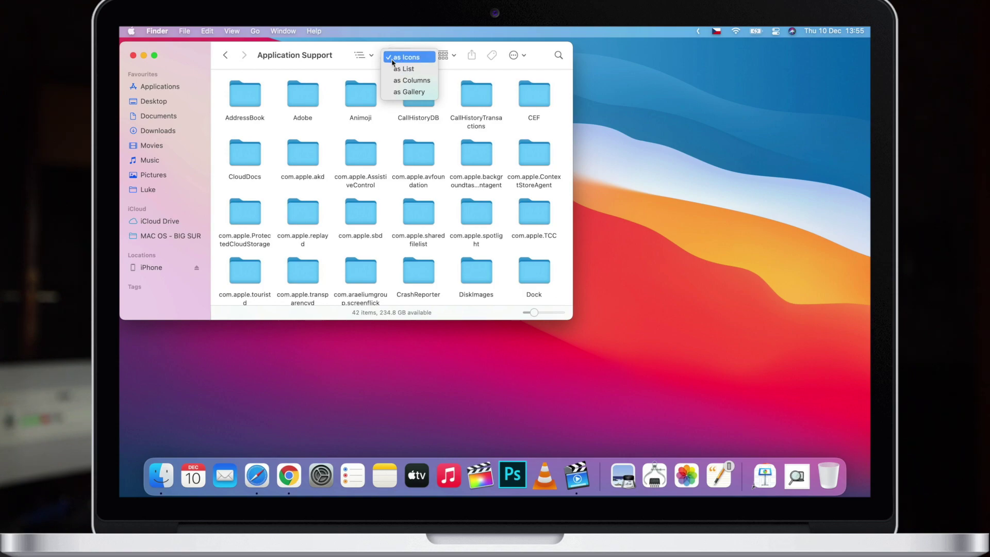
{"action": "left_click", "coordinate": [401, 68]}
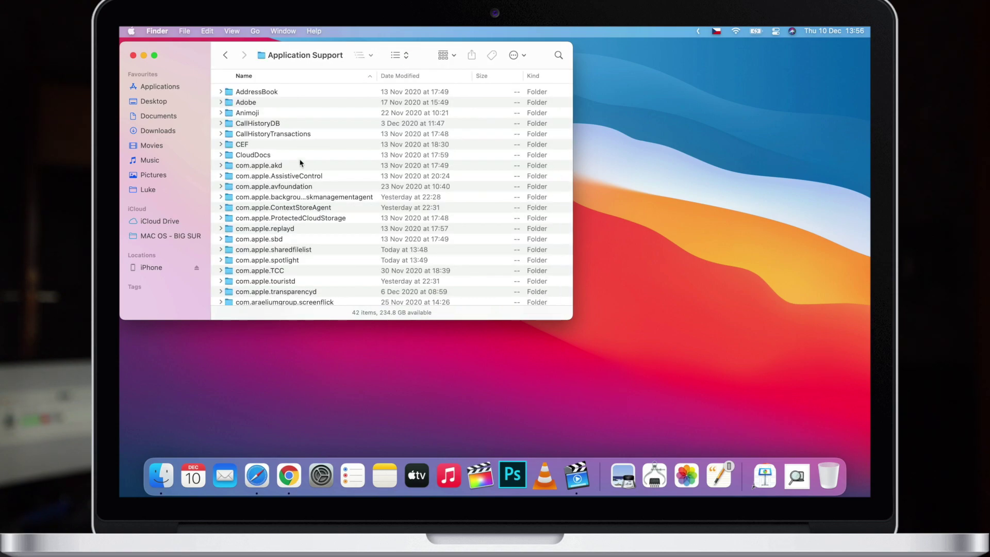
{"action": "left_click", "coordinate": [231, 32]}
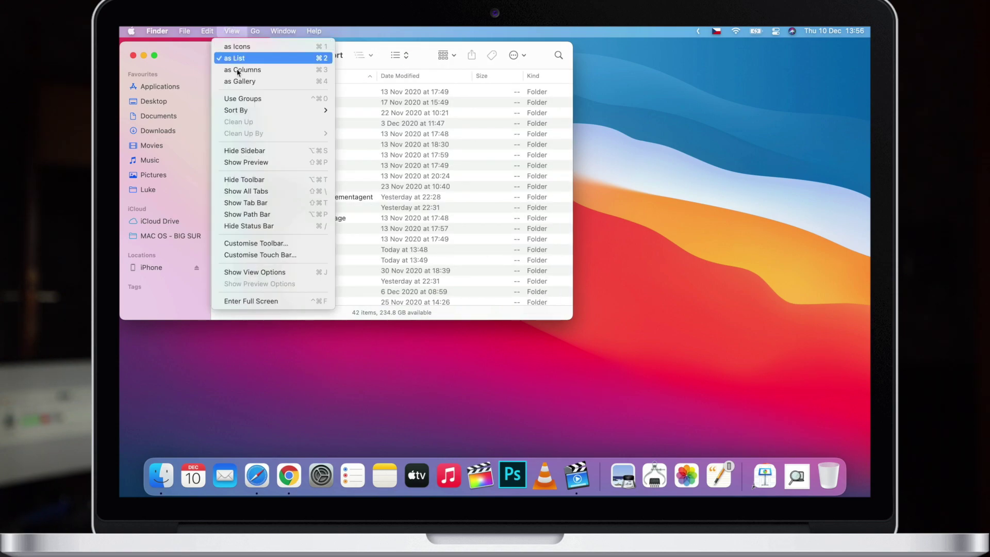
{"action": "left_click", "coordinate": [272, 269]}
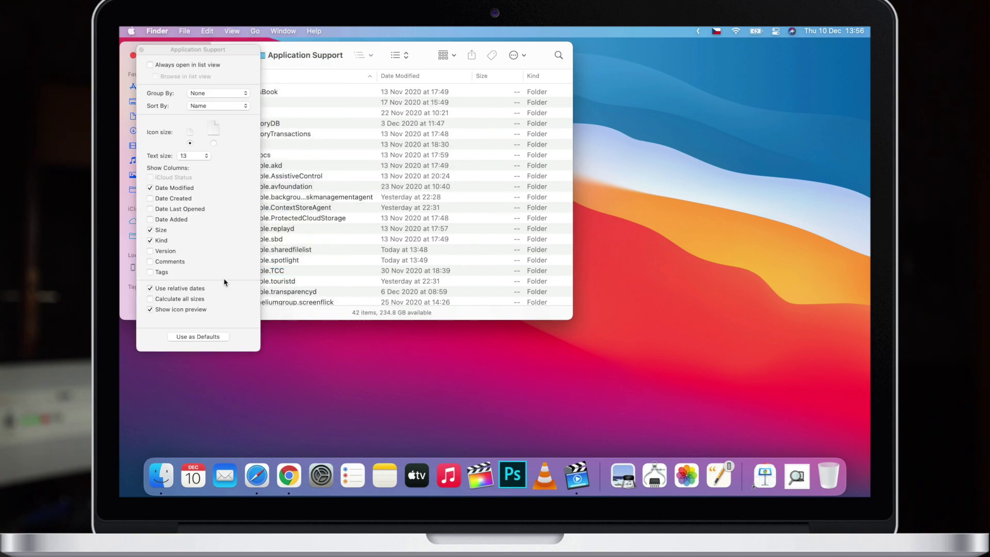
{"action": "left_click", "coordinate": [149, 299]}
{"action": "left_click", "coordinate": [142, 50]}
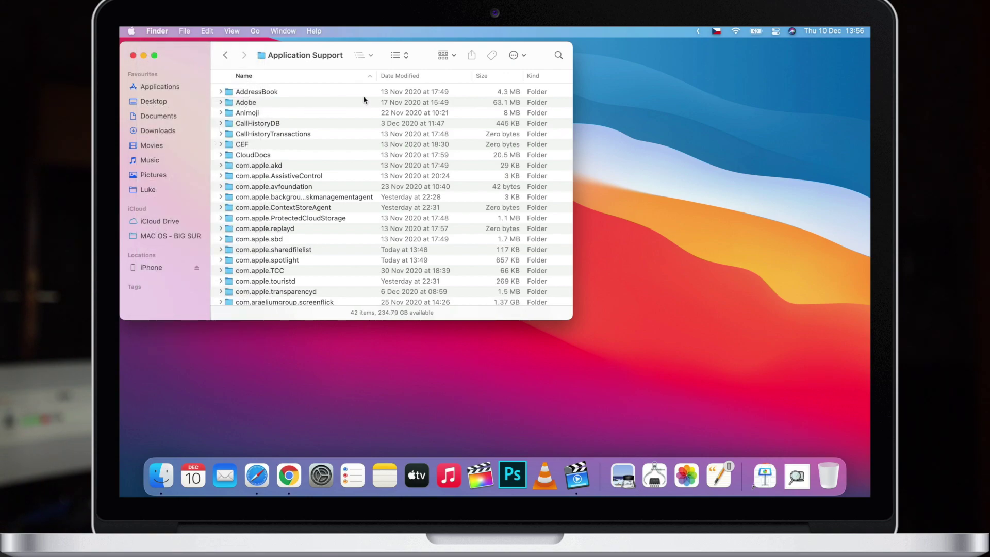
{"action": "left_click", "coordinate": [504, 77]}
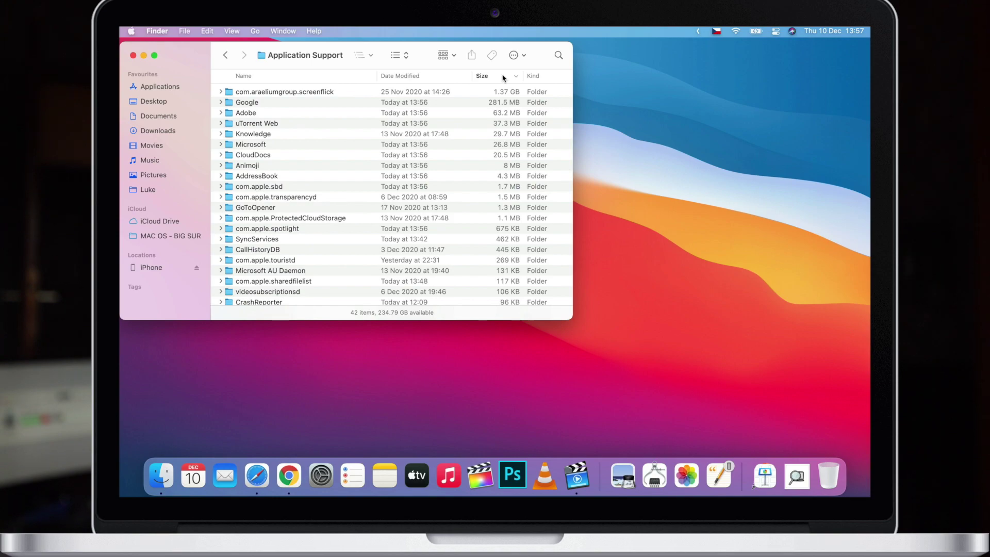
Step: Open com.araeliumgroup.screenflick > Movies and scroll through its 34 .sfmovie recordings
{"action": "double_click", "coordinate": [316, 95]}
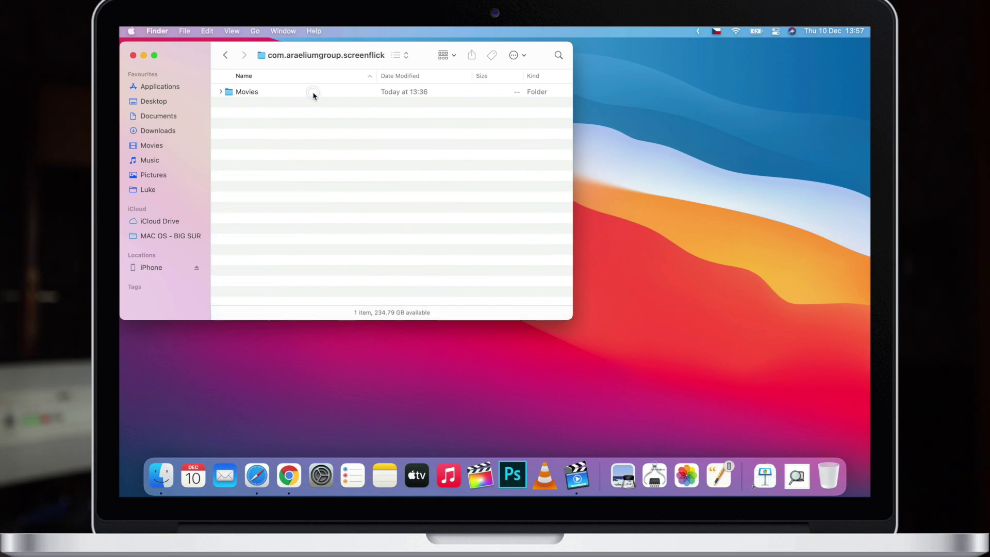
{"action": "double_click", "coordinate": [259, 93]}
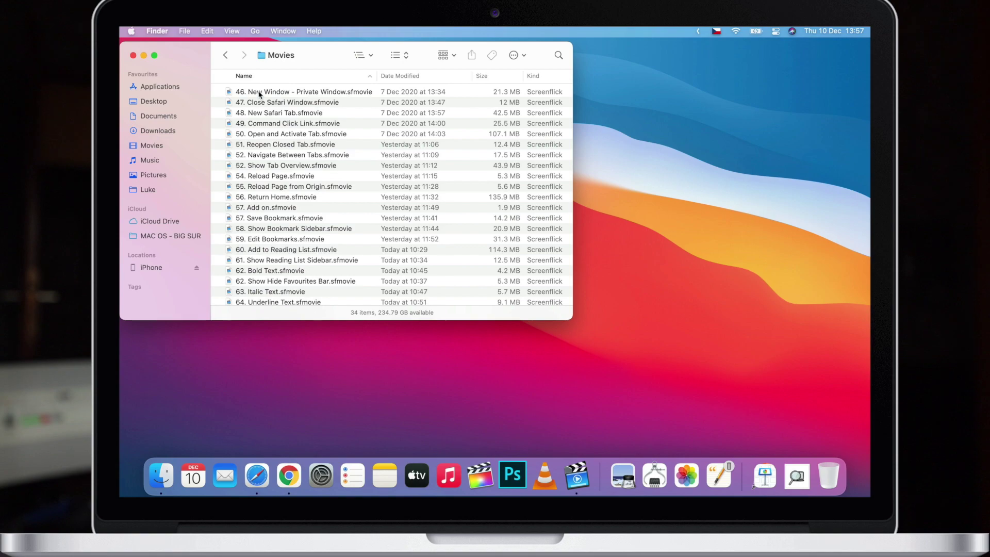
{"action": "scroll", "coordinate": [334, 213], "scroll_direction": "down", "scroll_amount": 7}
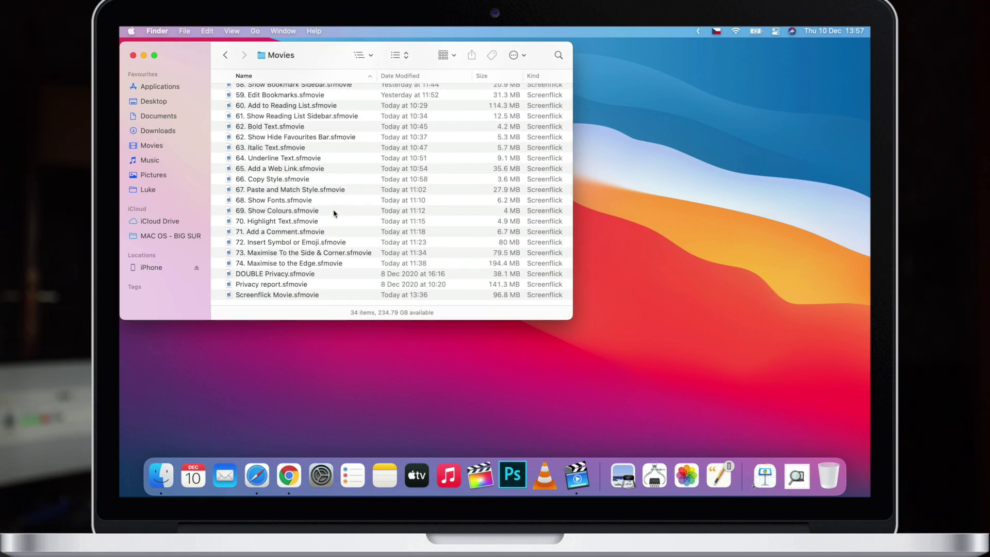
{"action": "scroll", "coordinate": [334, 213], "scroll_direction": "up", "scroll_amount": 8}
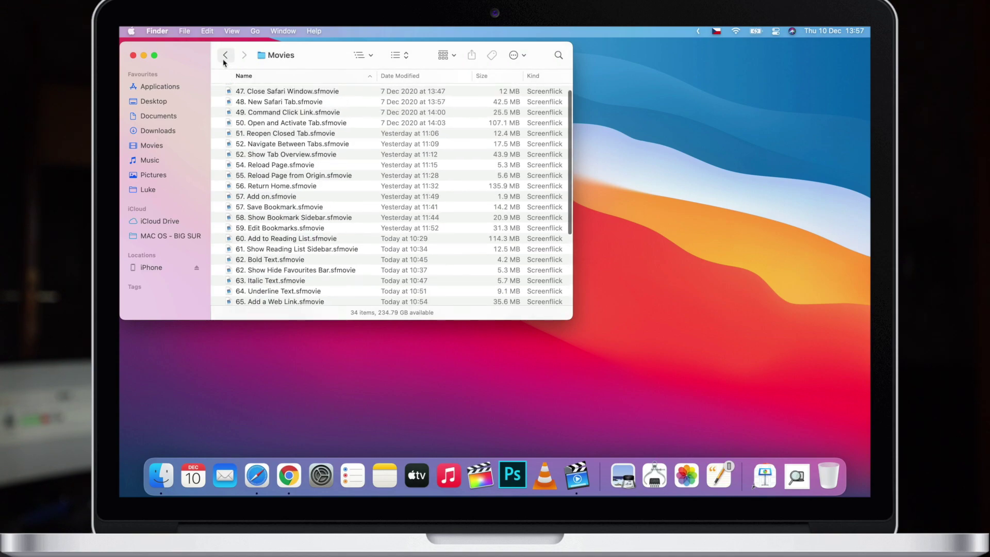
Step: Go back to Library, open Caches, and list its 87 items by calculated size, largest first
{"action": "left_click", "coordinate": [223, 56]}
{"action": "left_click", "coordinate": [224, 57]}
{"action": "left_click", "coordinate": [224, 57]}
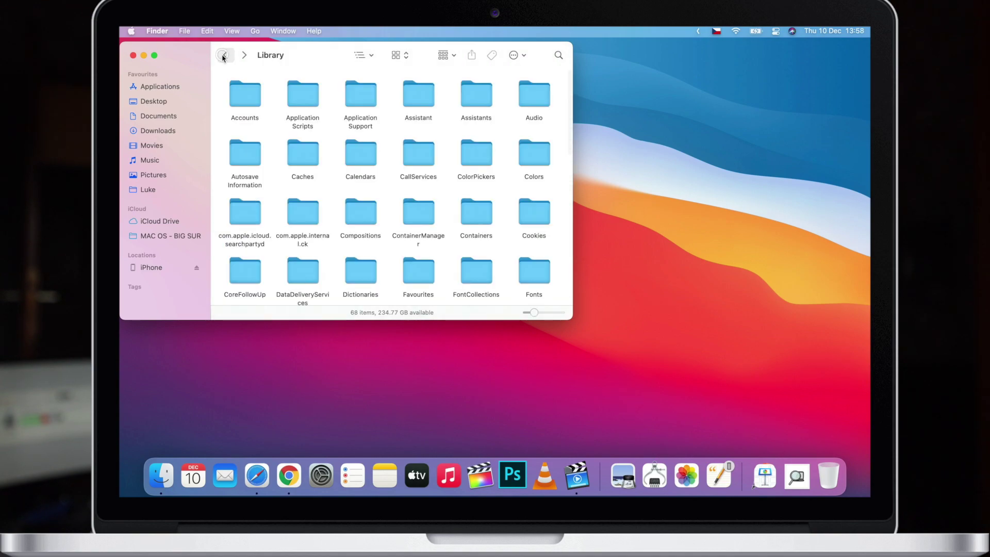
{"action": "left_click", "coordinate": [303, 152]}
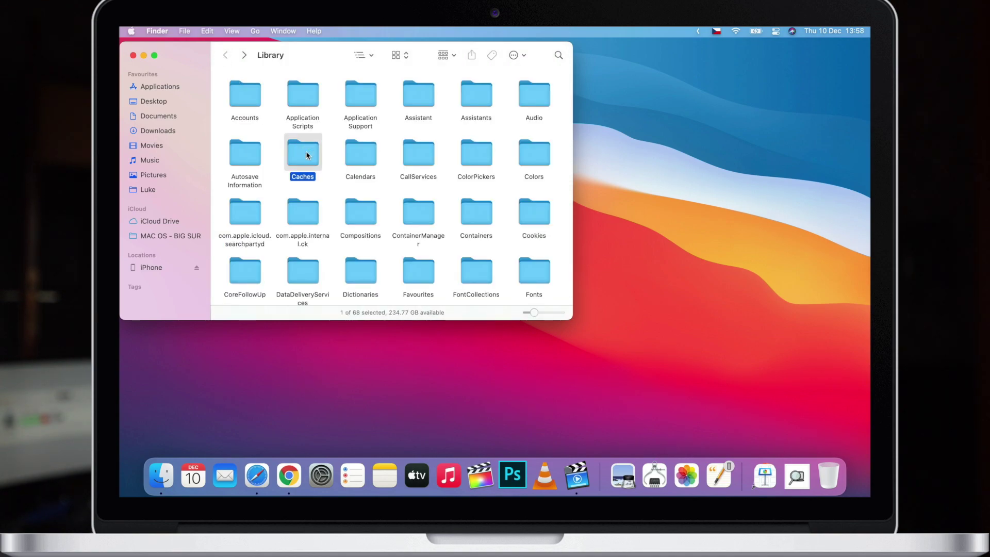
{"action": "double_click", "coordinate": [302, 151]}
{"action": "key", "text": "super+j"}
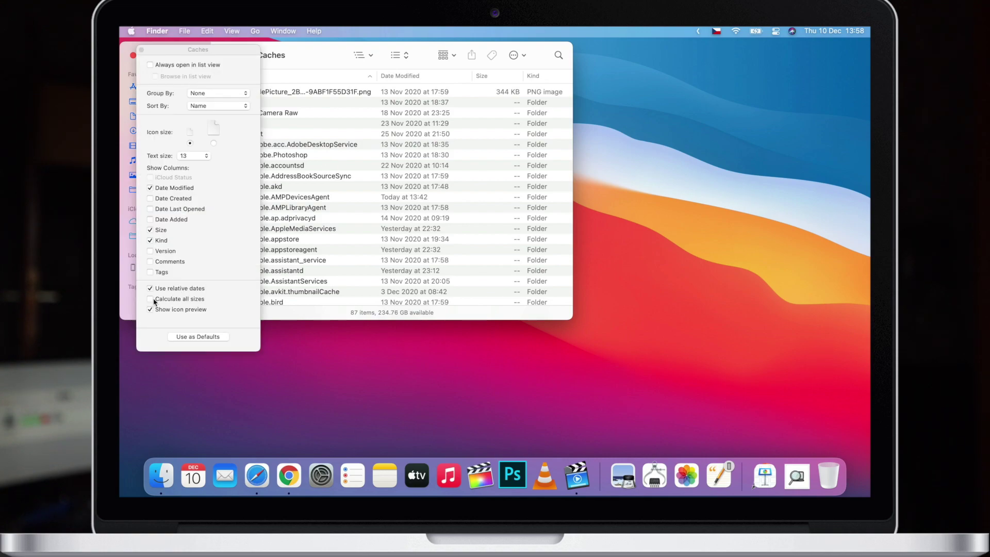
{"action": "left_click", "coordinate": [141, 50]}
{"action": "left_click", "coordinate": [501, 77]}
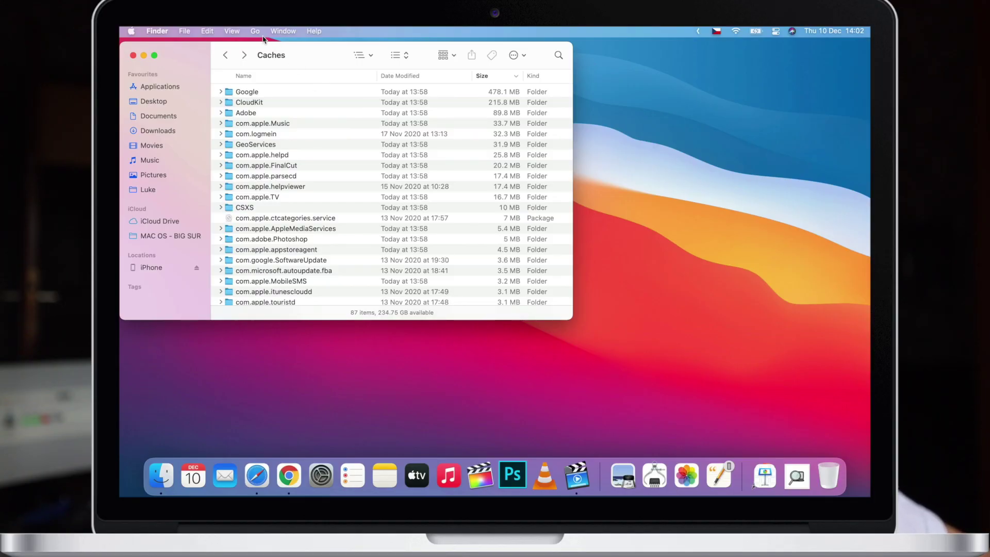
Step: Go to the home folder and start a Finder search there
{"action": "left_click", "coordinate": [256, 32]}
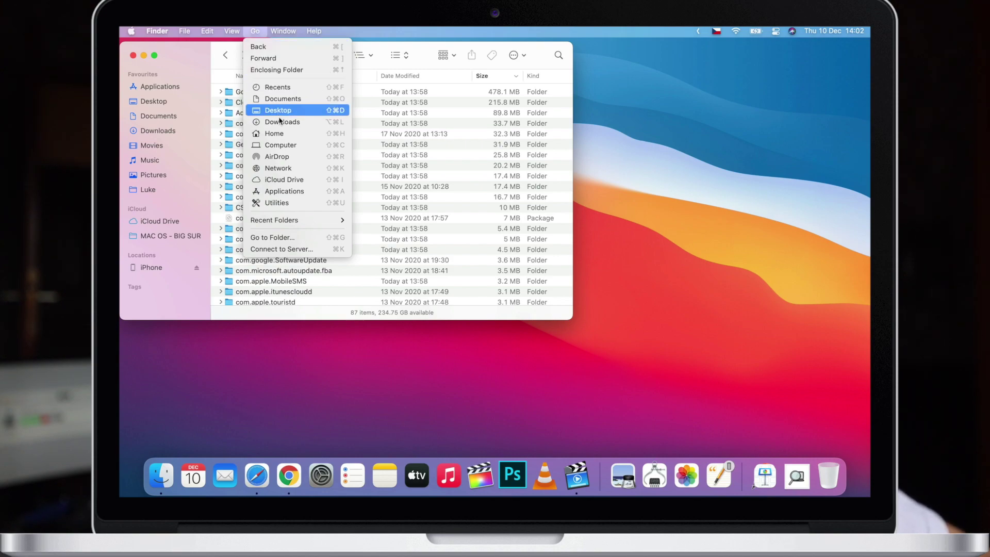
{"action": "left_click", "coordinate": [283, 133]}
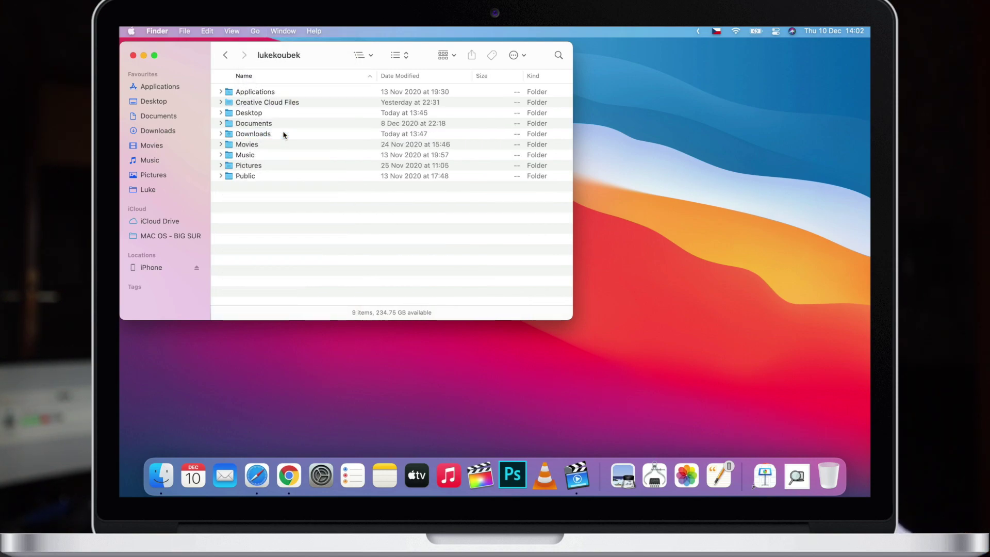
{"action": "key", "text": "super+f"}
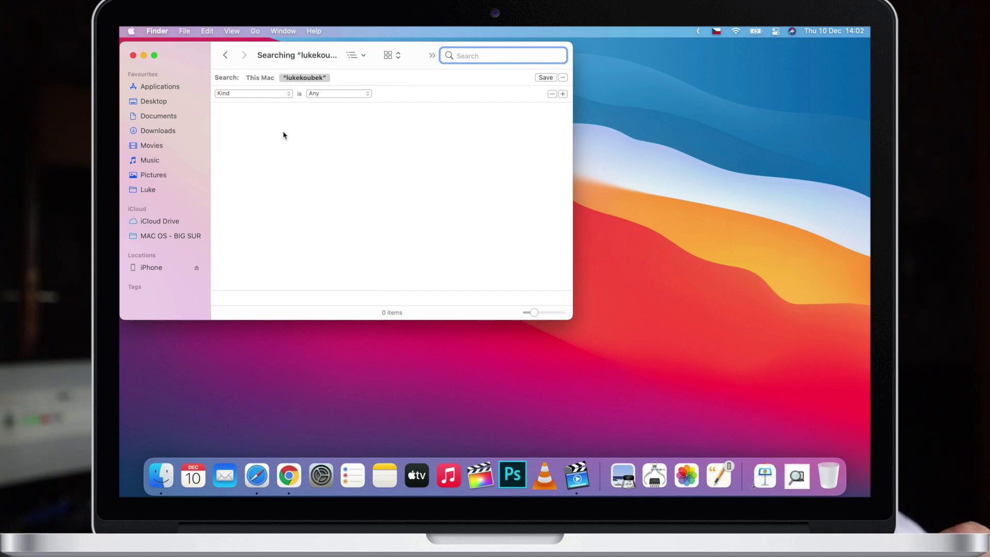
Step: Add a File Size search criterion set to 'is greater than'
{"action": "left_click", "coordinate": [288, 93]}
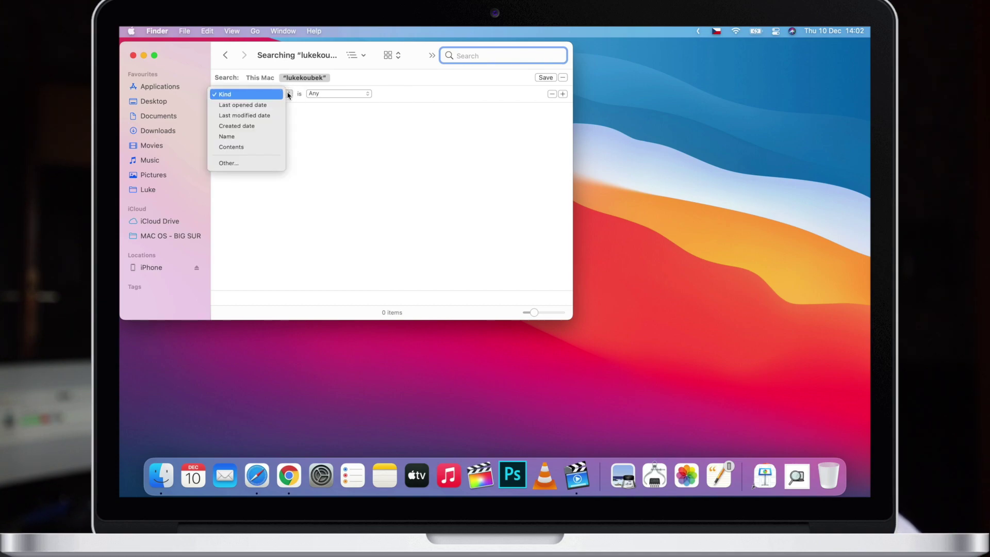
{"action": "left_click", "coordinate": [267, 163]}
{"action": "scroll", "coordinate": [263, 168], "scroll_direction": "down", "scroll_amount": 5}
{"action": "type", "text": "s"}
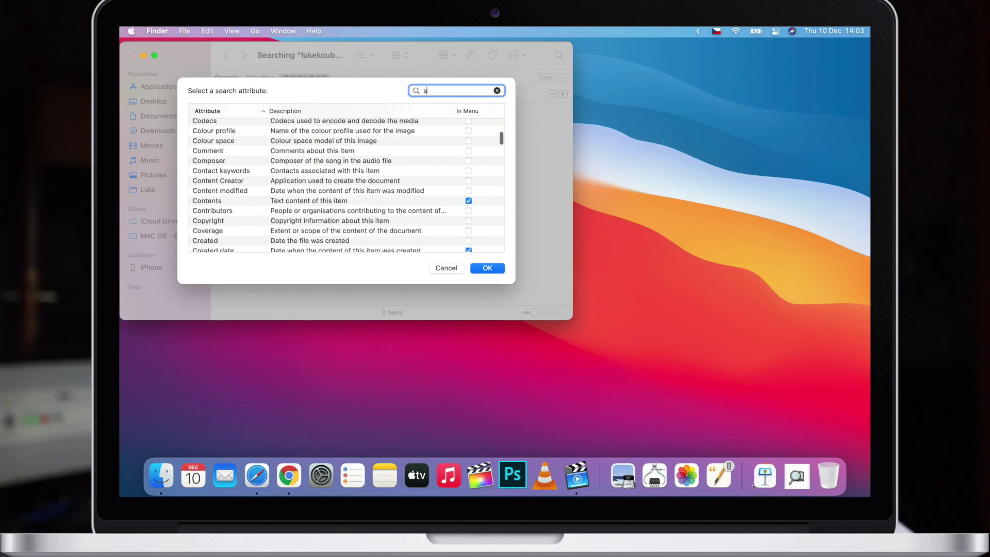
{"action": "type", "text": "ize"}
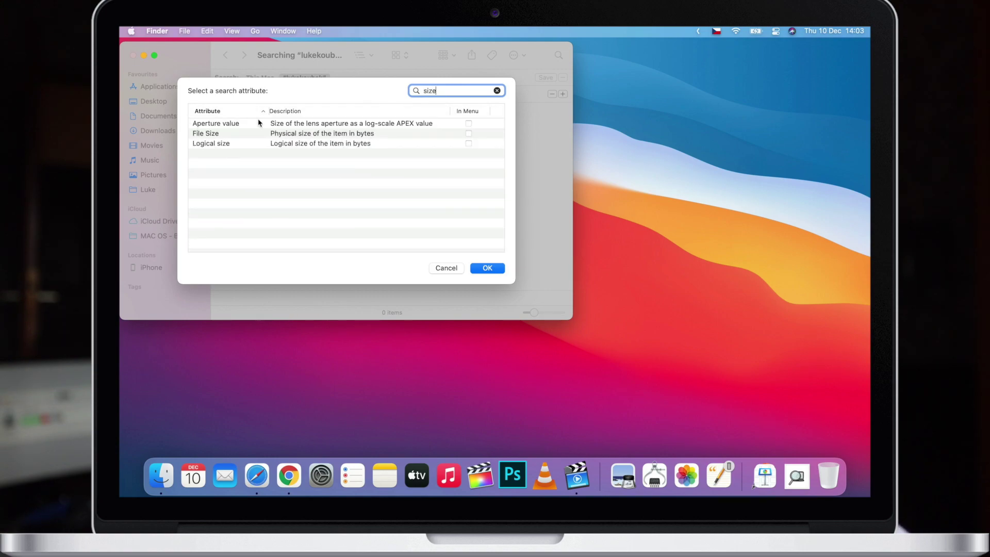
{"action": "left_click", "coordinate": [286, 135]}
{"action": "left_click", "coordinate": [475, 268]}
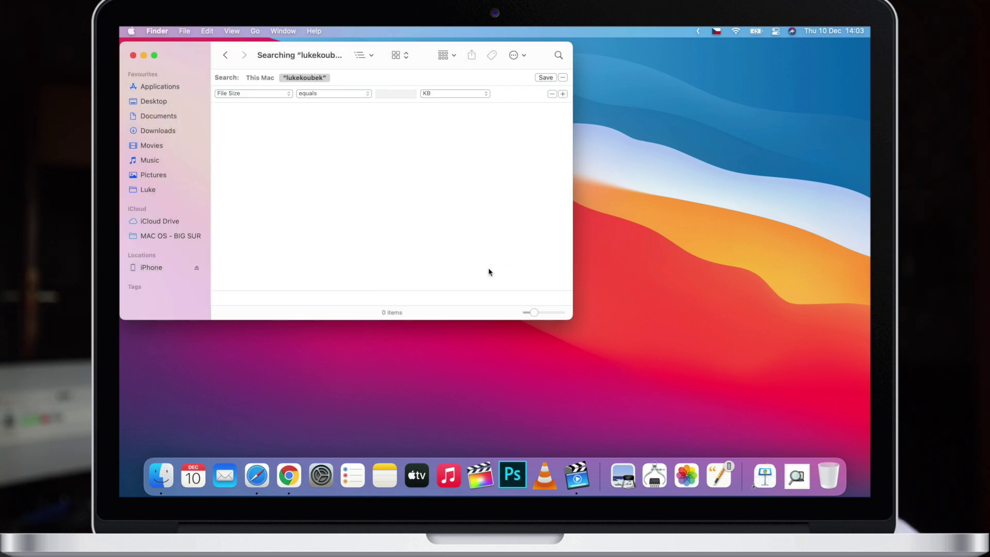
{"action": "left_click", "coordinate": [367, 94]}
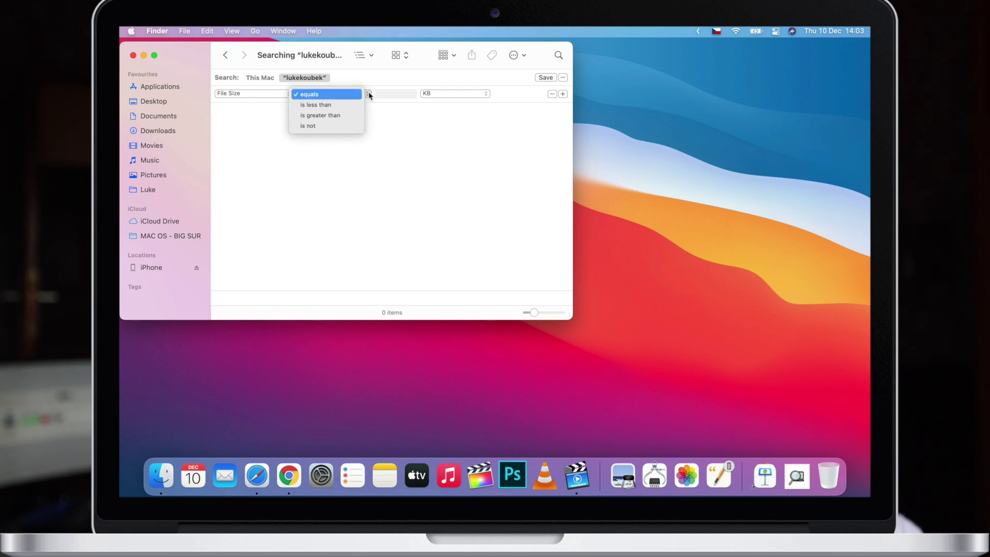
{"action": "left_click", "coordinate": [345, 113]}
{"action": "left_click", "coordinate": [388, 94]}
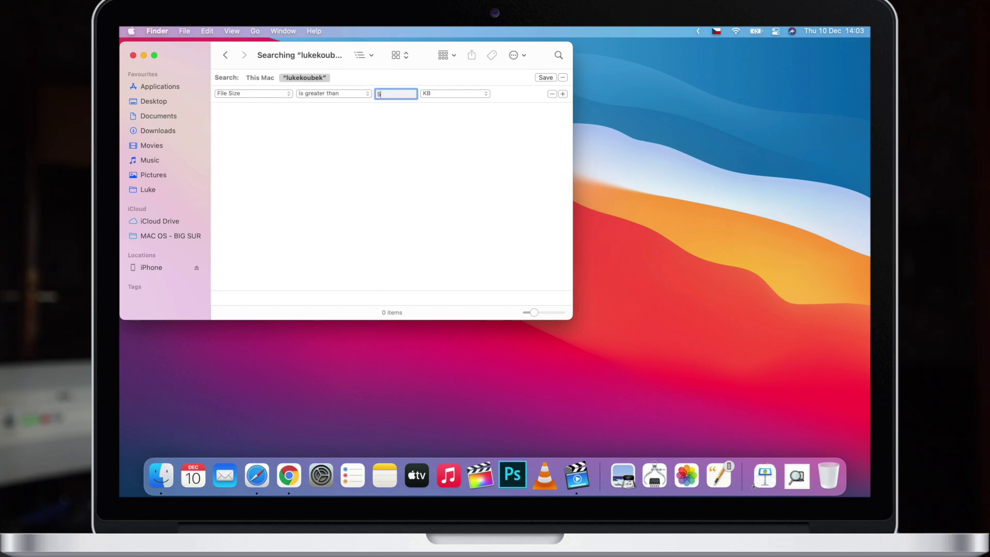
Step: Set the size limit to 500 MB and scroll through the 84 resulting large files
{"action": "type", "text": "500"}
{"action": "left_click", "coordinate": [457, 95]}
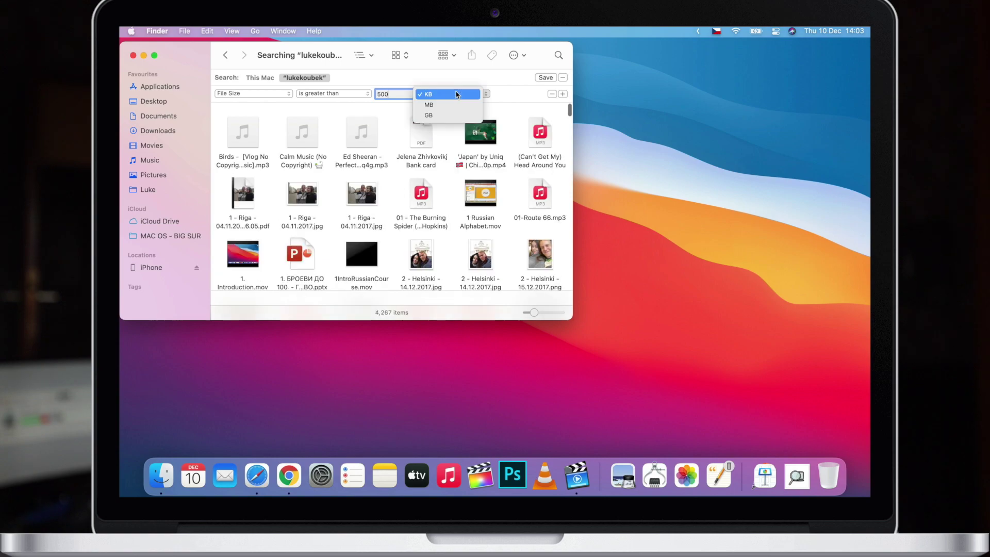
{"action": "left_click", "coordinate": [448, 103]}
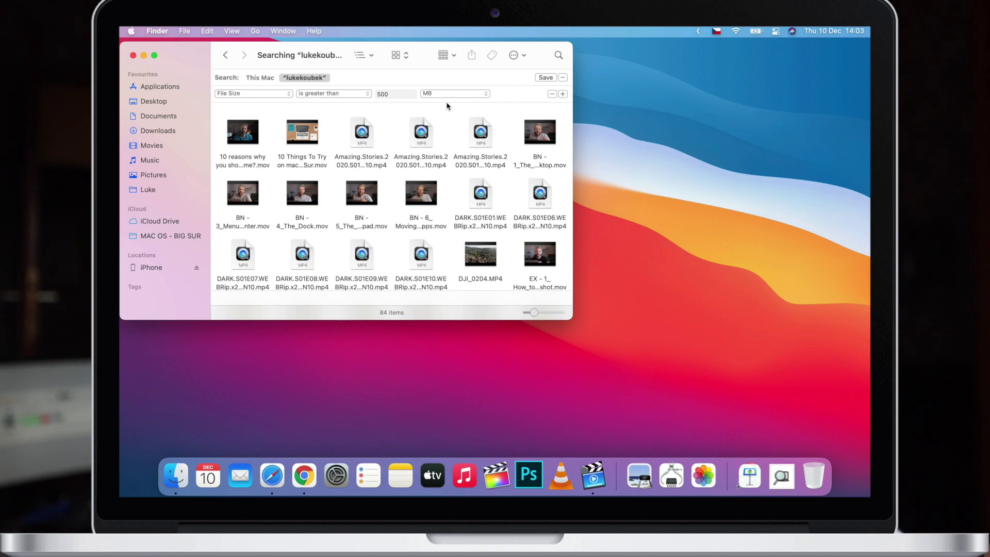
{"action": "scroll", "coordinate": [452, 164], "scroll_direction": "down", "scroll_amount": 10}
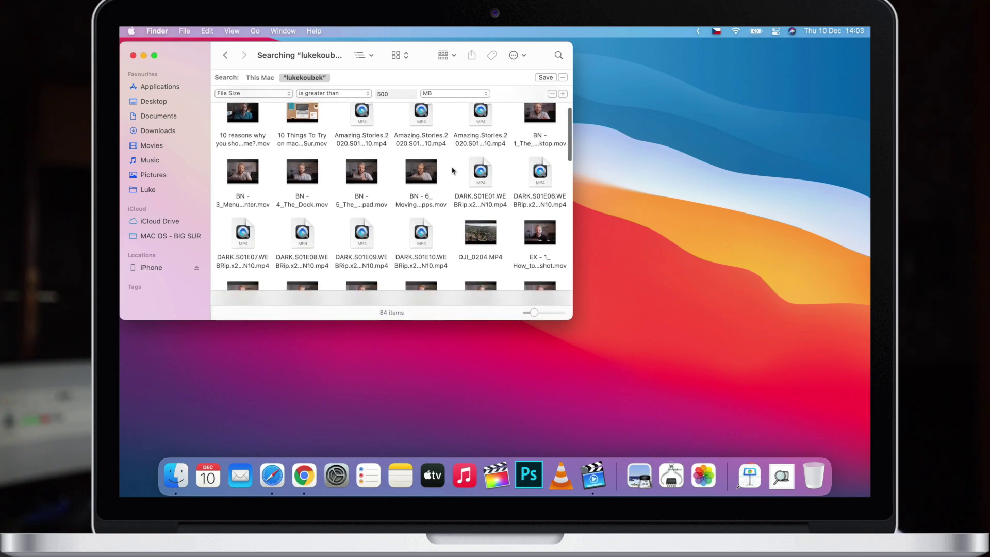
{"action": "scroll", "coordinate": [451, 171], "scroll_direction": "down", "scroll_amount": 10}
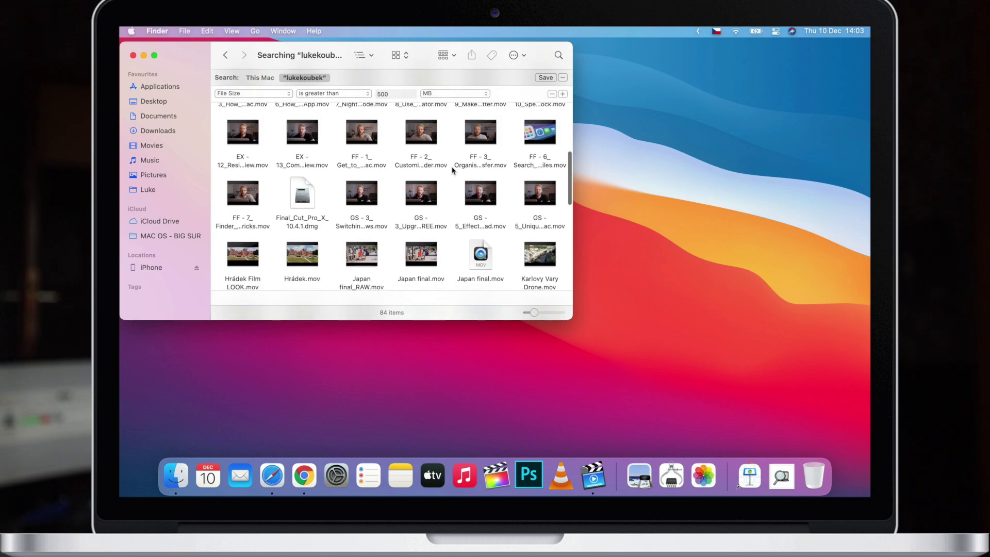
{"action": "scroll", "coordinate": [453, 170], "scroll_direction": "down", "scroll_amount": 8}
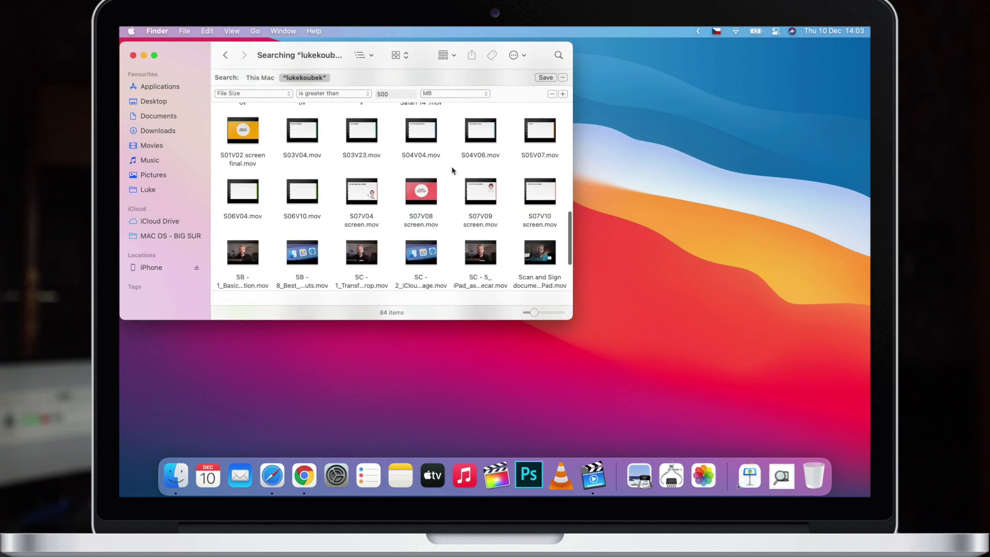
{"action": "scroll", "coordinate": [453, 170], "scroll_direction": "up", "scroll_amount": 10}
{"action": "scroll", "coordinate": [453, 171], "scroll_direction": "up", "scroll_amount": 15}
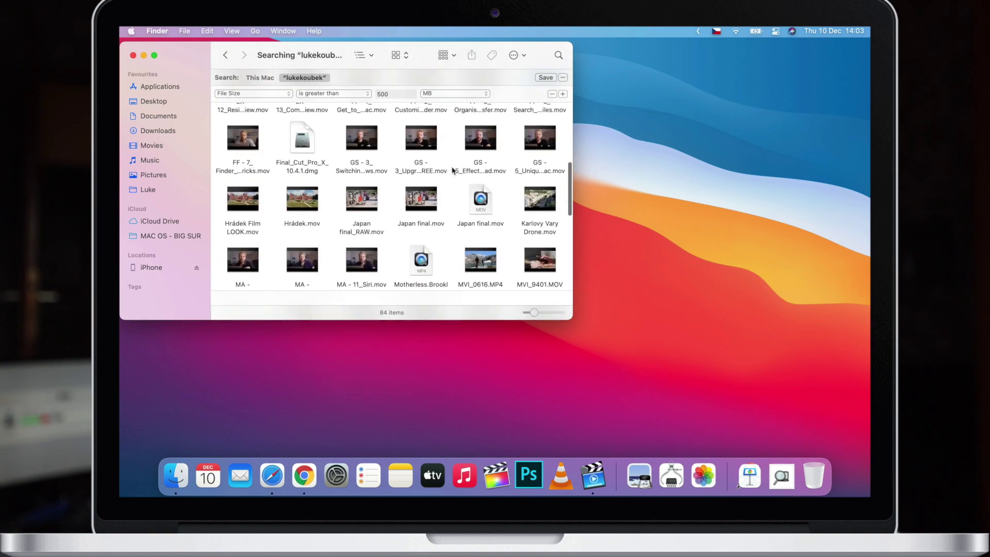